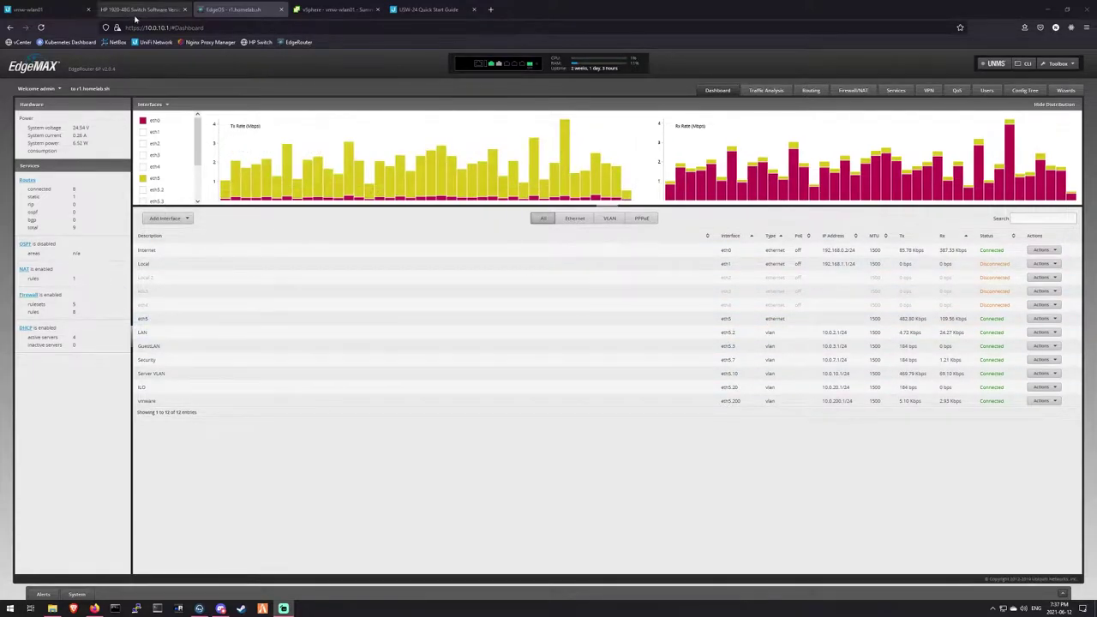
# Review the adopted Basement-AP and Upstairs-AP in UniFi Devices, then go to the HP switch summary.
pyautogui.click(50, 12)
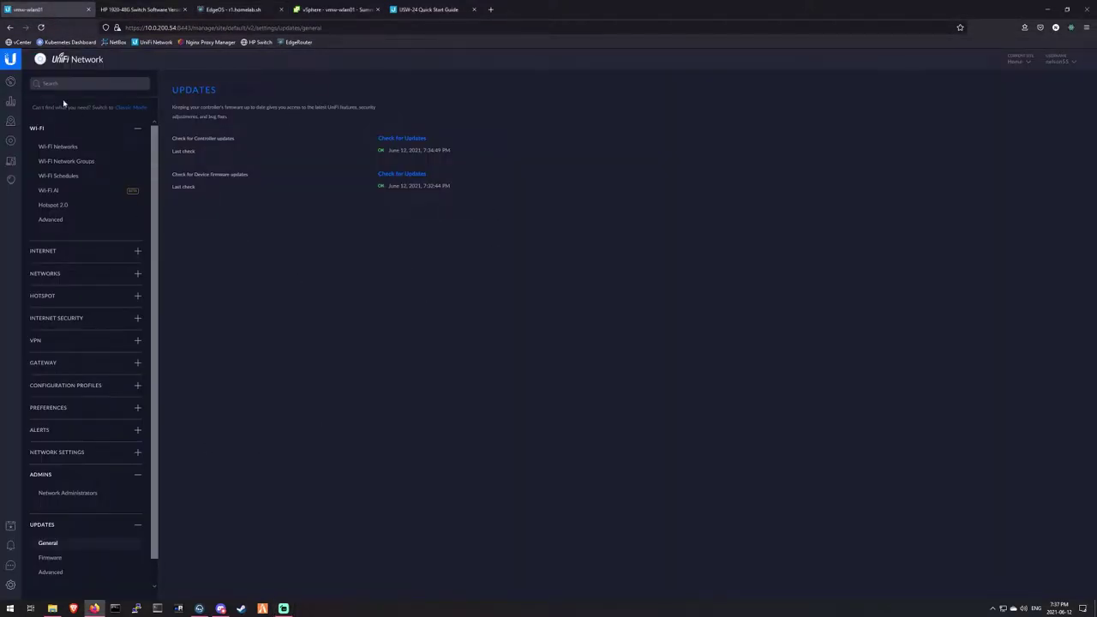
pyautogui.click(11, 141)
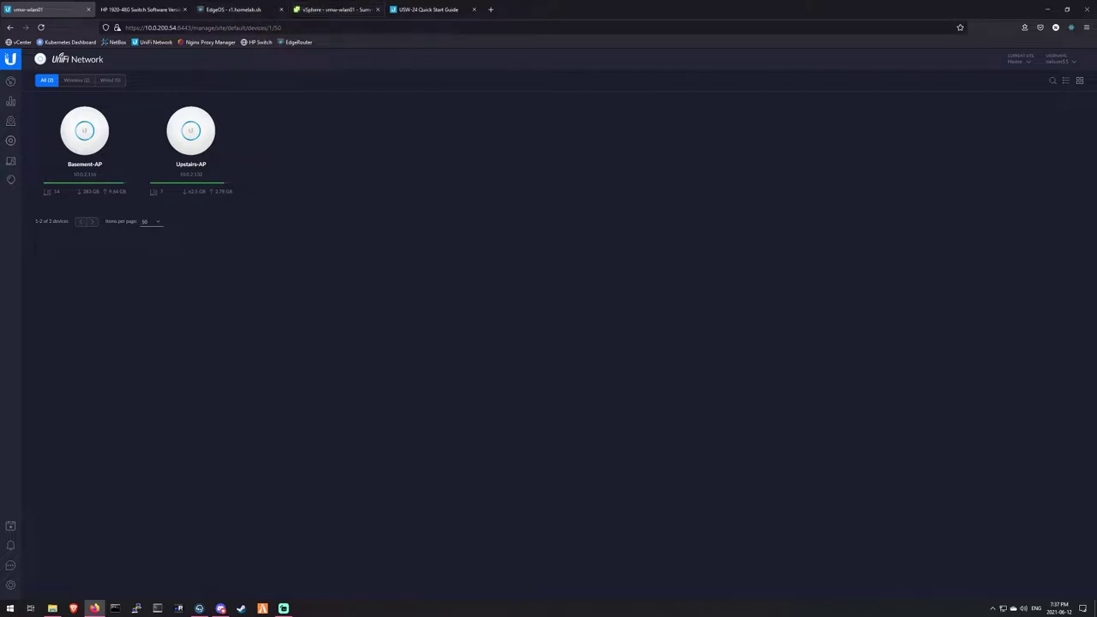
pyautogui.click(129, 11)
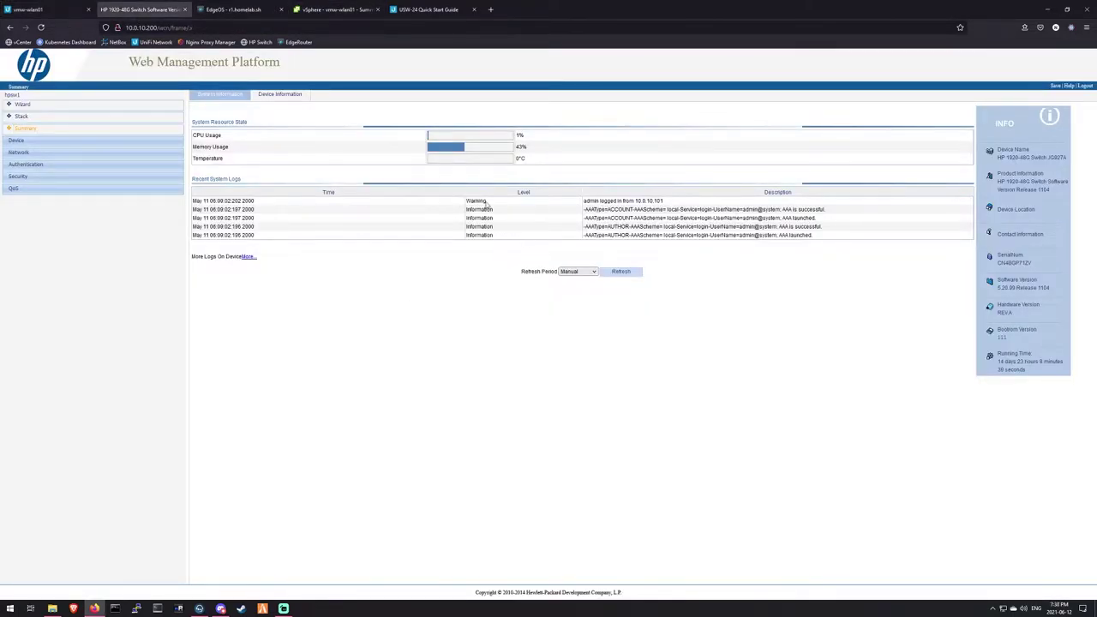
# Check port GE1/0/3's current VLAN membership in the HP switch's VLAN Port Detail view.
pyautogui.click(57, 143)
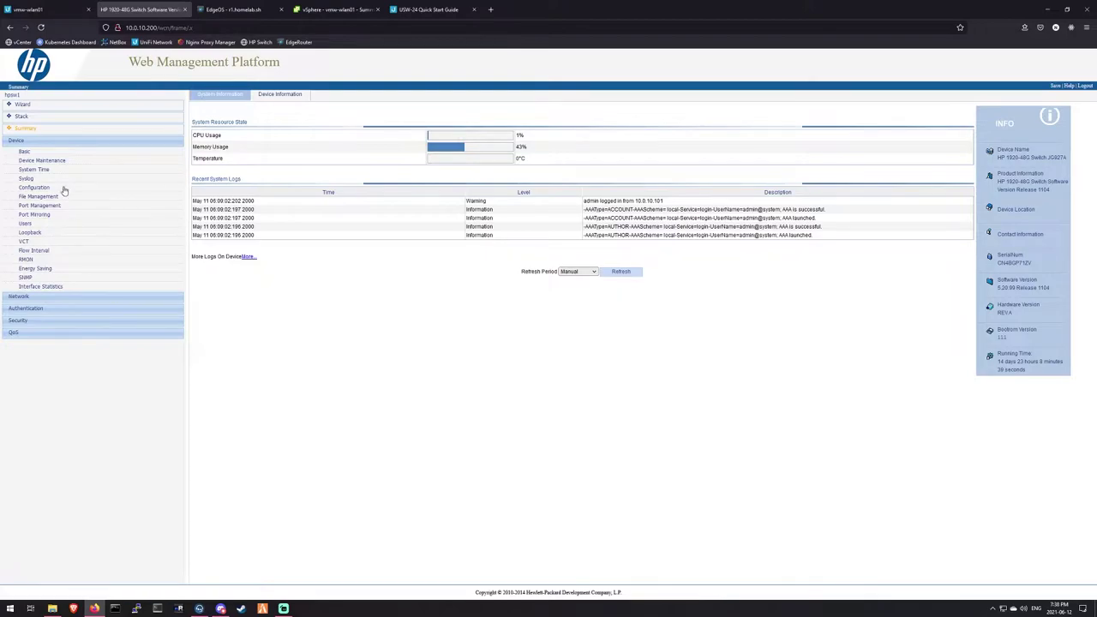
pyautogui.click(28, 300)
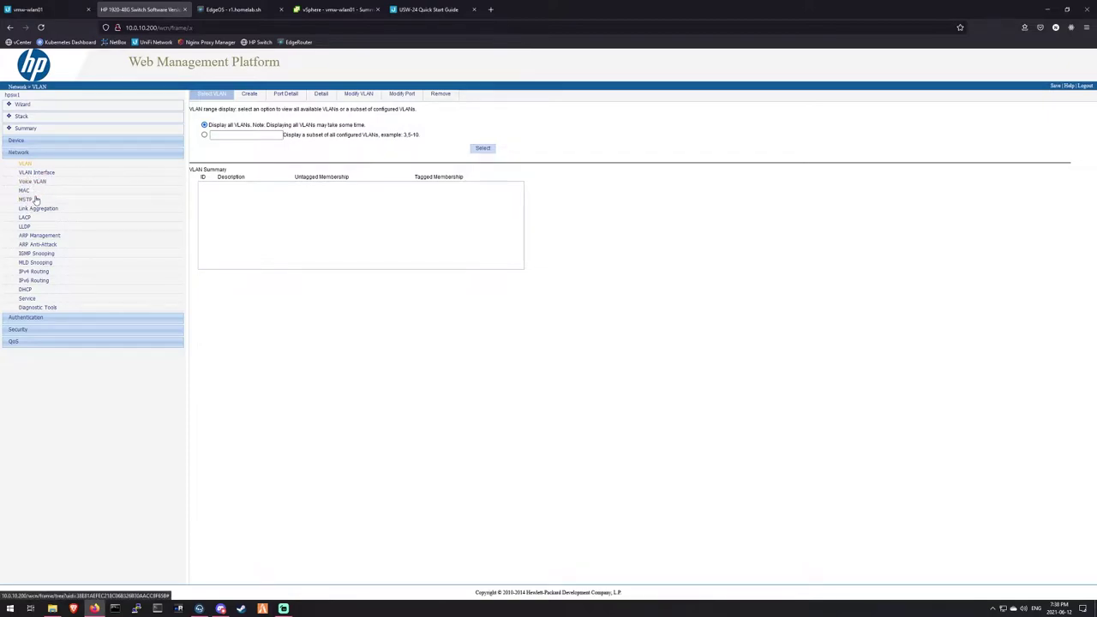
pyautogui.click(287, 95)
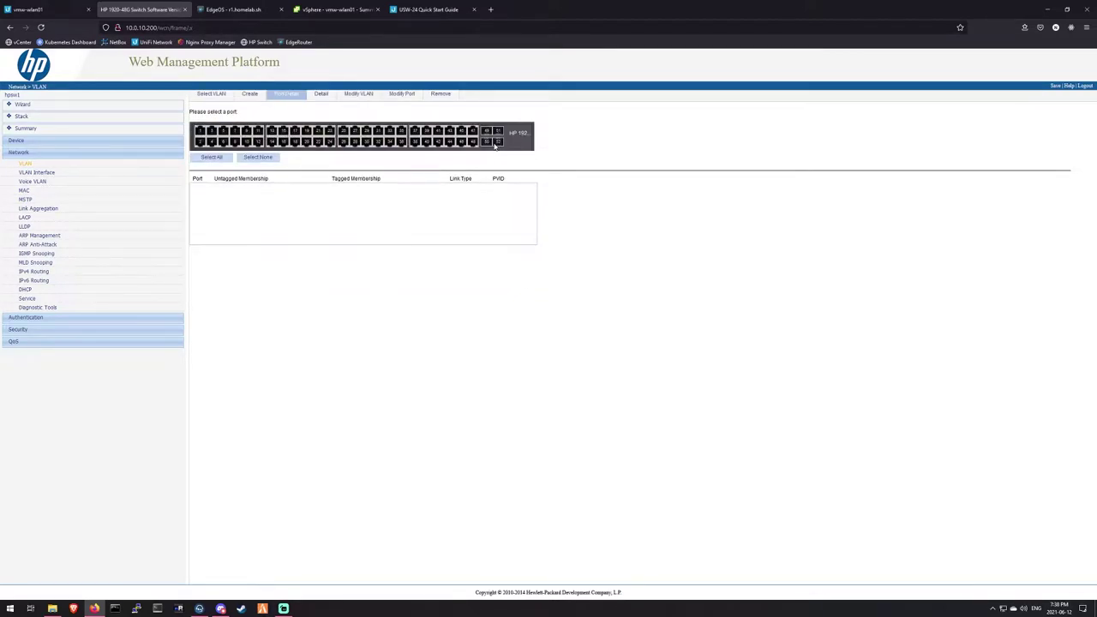
pyautogui.click(213, 130)
# Make port GE1/0/3 an untagged member of VLAN 10.
pyautogui.click(401, 94)
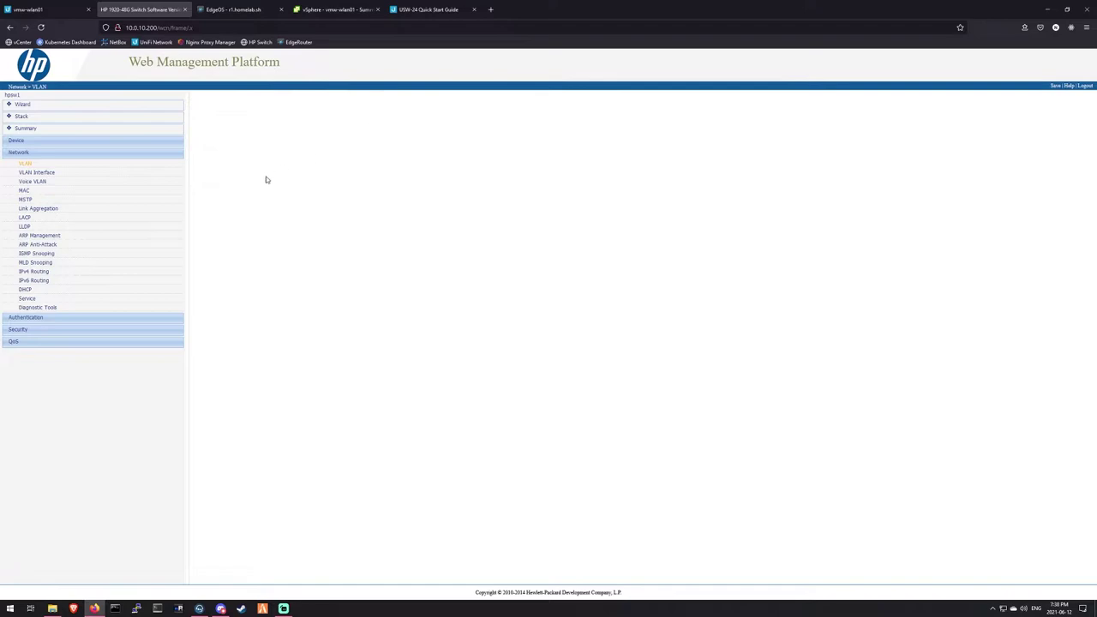
pyautogui.click(274, 230)
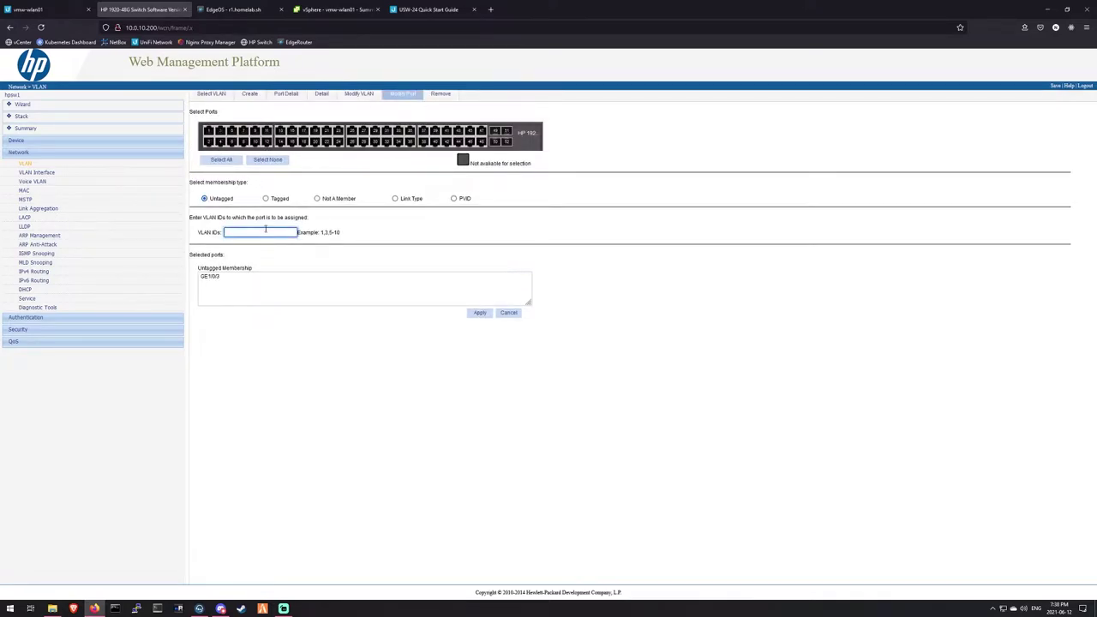
pyautogui.click(481, 313)
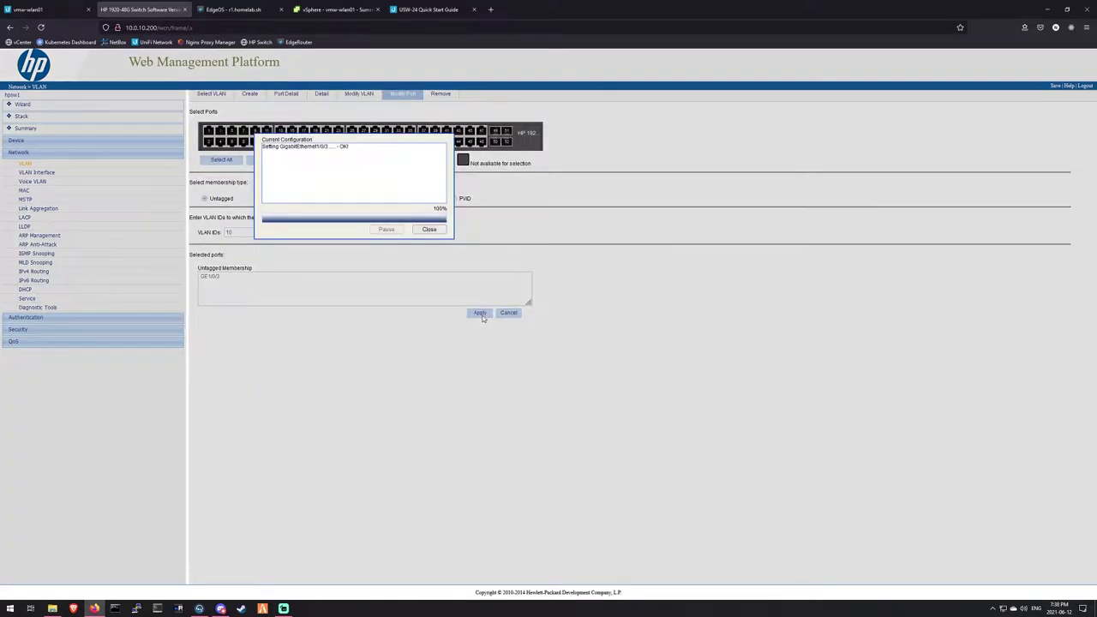
pyautogui.click(428, 229)
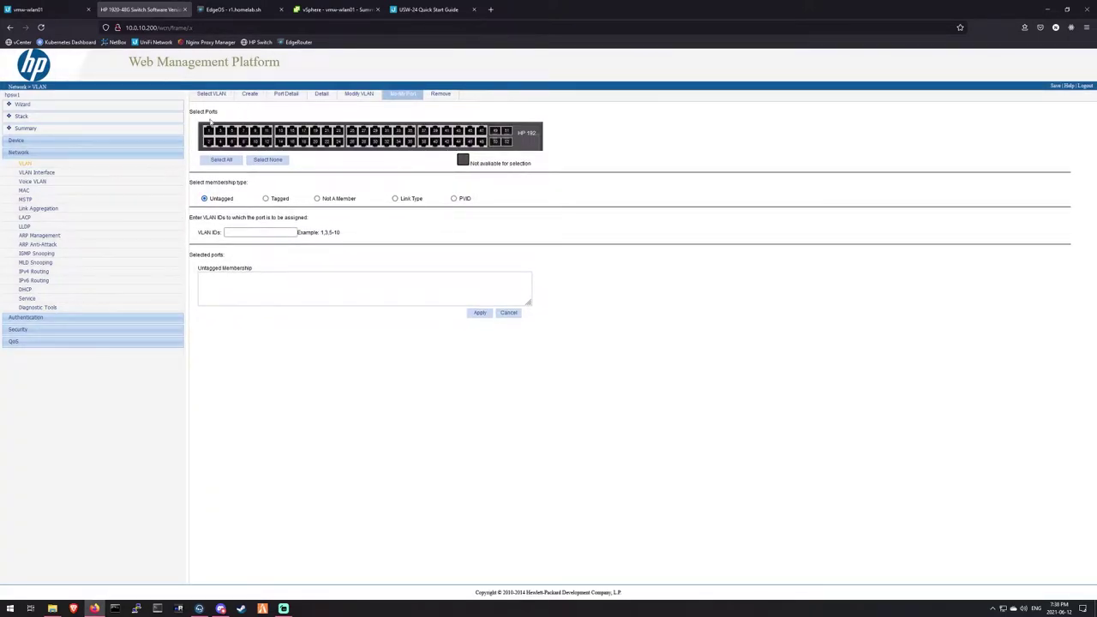
# Confirm GE1/0/3 now shows VLAN 10 and save the switch configuration.
pyautogui.click(283, 94)
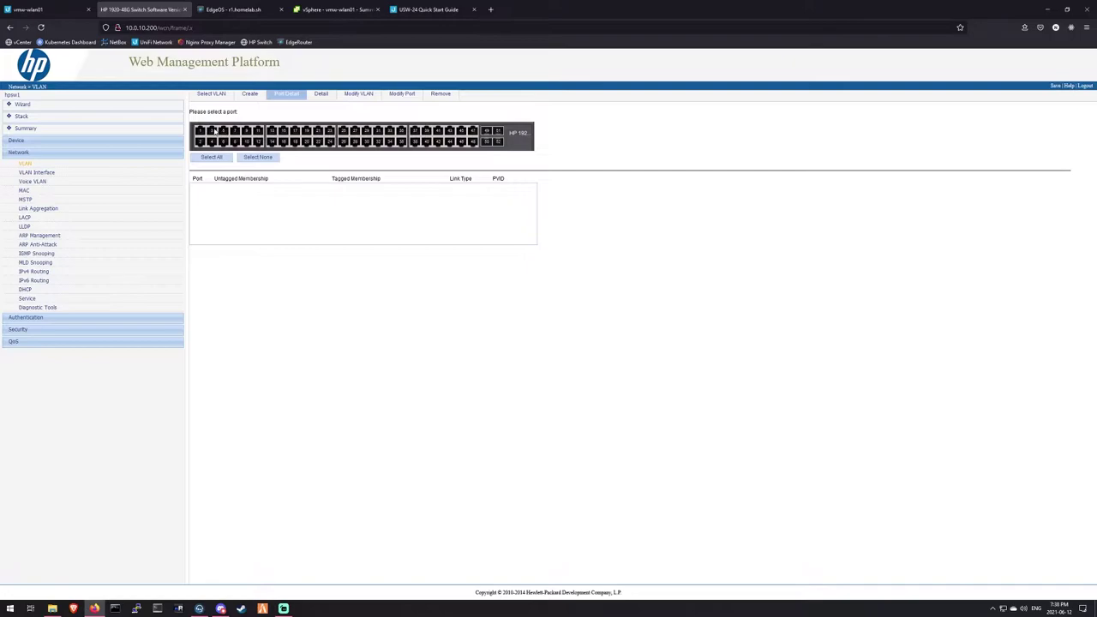
pyautogui.click(214, 131)
pyautogui.click(236, 190)
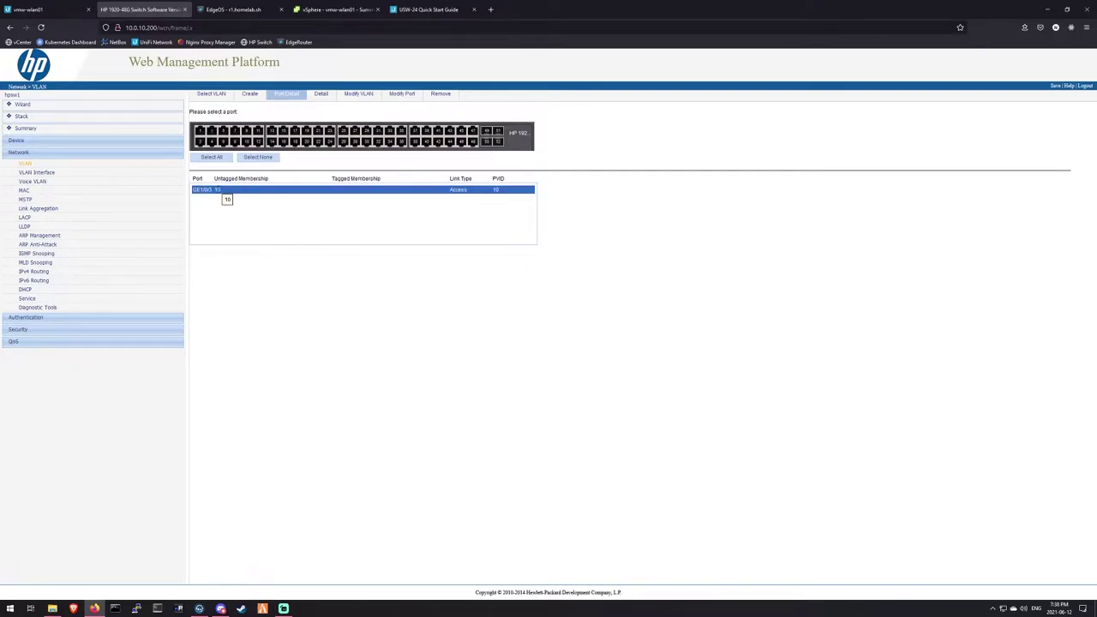
pyautogui.click(226, 190)
pyautogui.click(247, 192)
pyautogui.click(1056, 86)
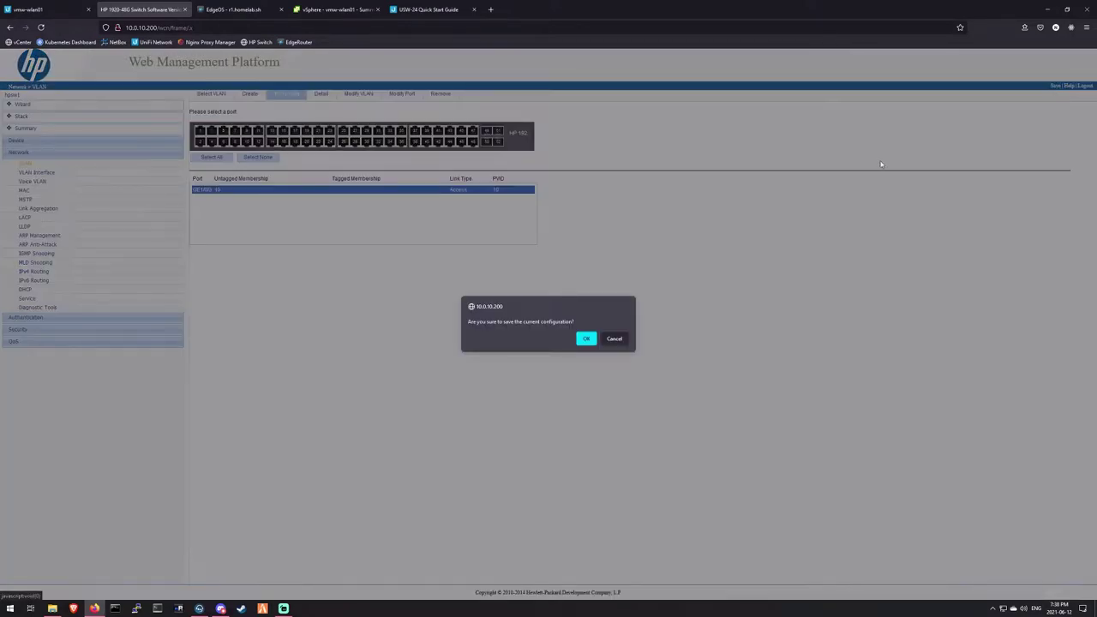
pyautogui.click(587, 339)
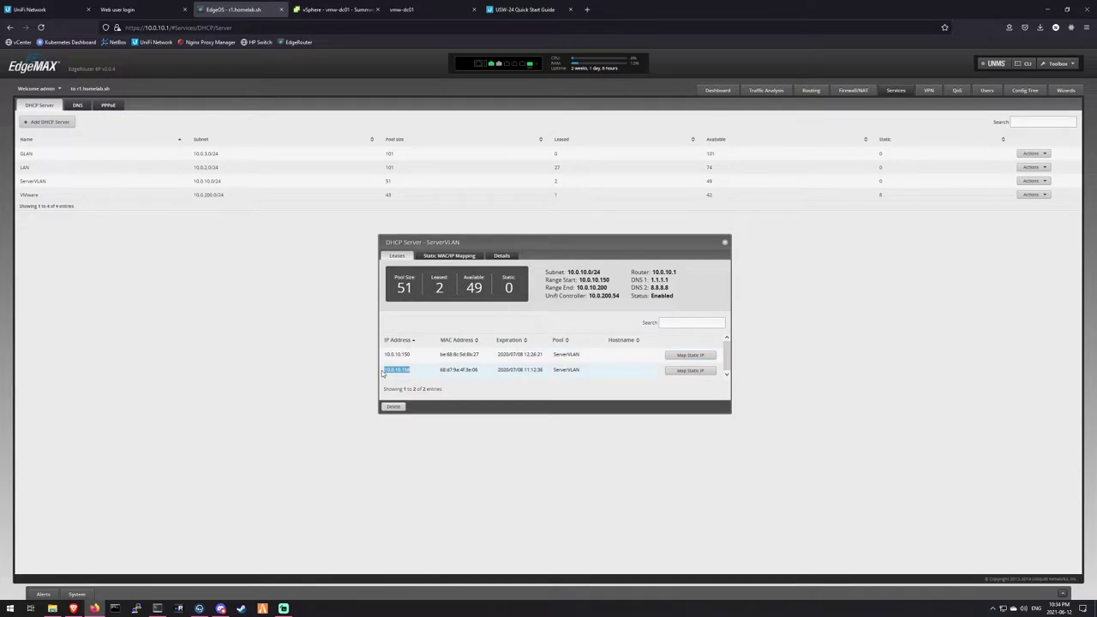
# Switch to the UniFi Network dashboard.
pyautogui.click(34, 9)
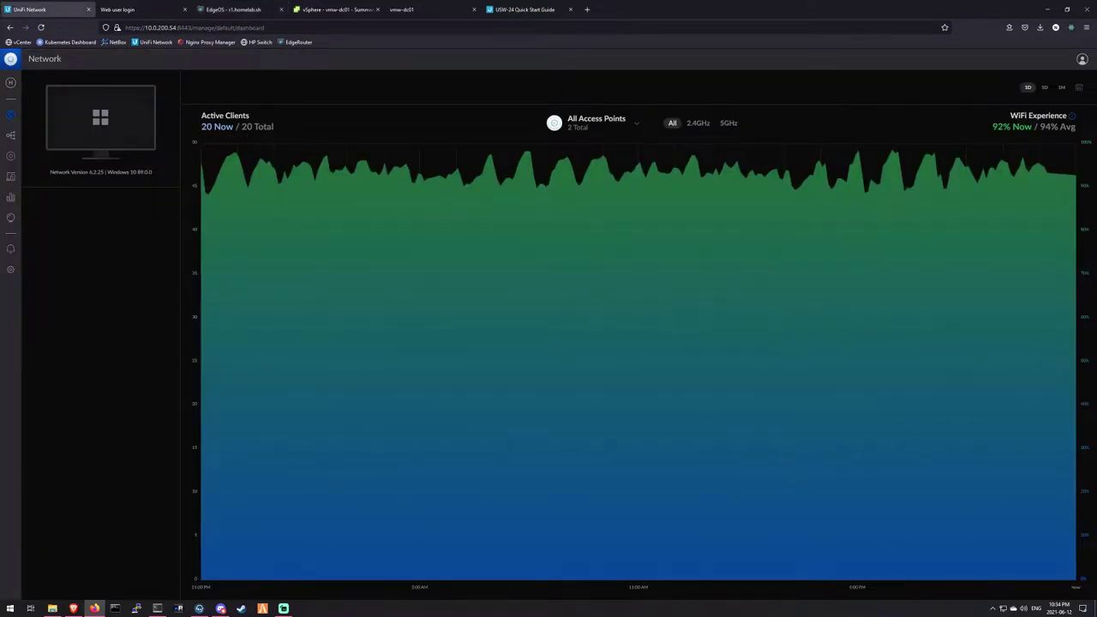
# Adopt the USW-24-G2 switch at 10.0.10.158 and check its port statuses and device settings.
pyautogui.tripleClick(99, 182)
pyautogui.click(98, 182)
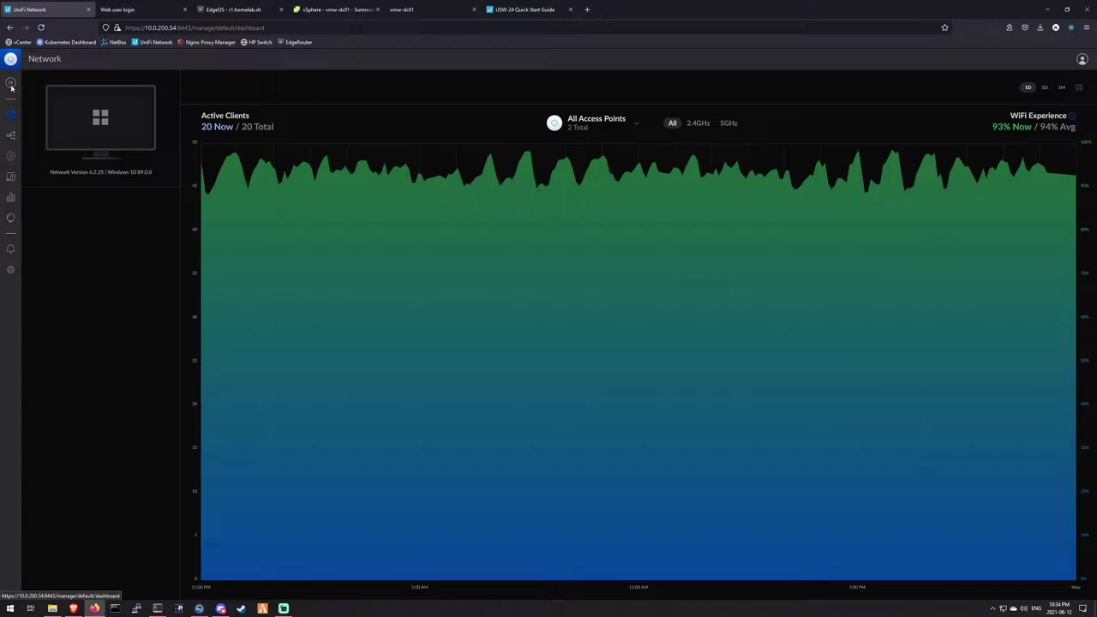
pyautogui.click(11, 157)
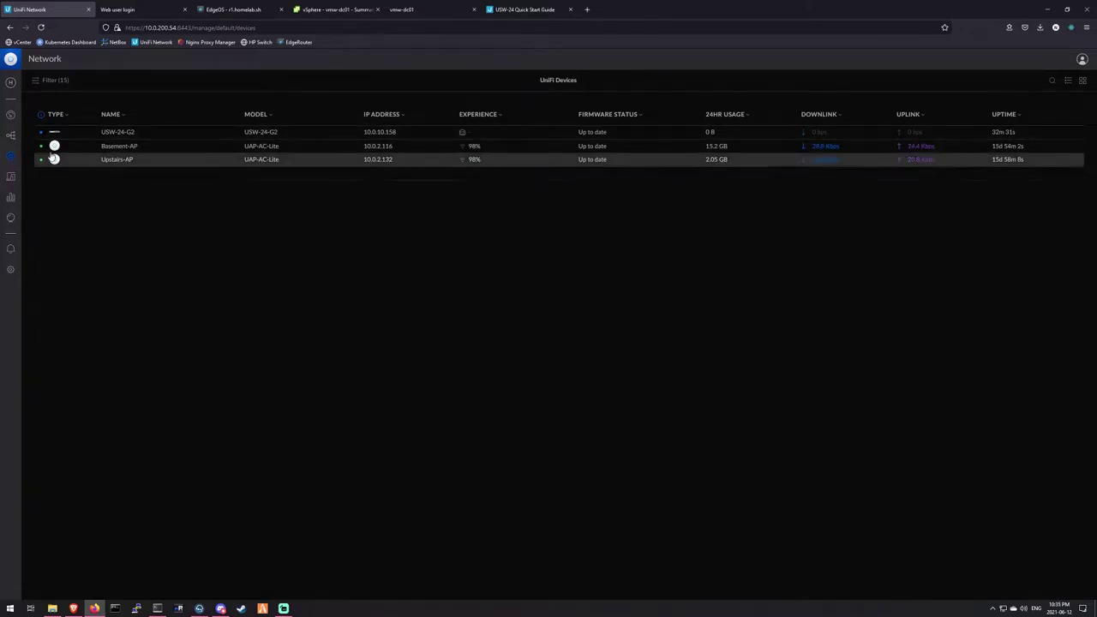
pyautogui.click(117, 135)
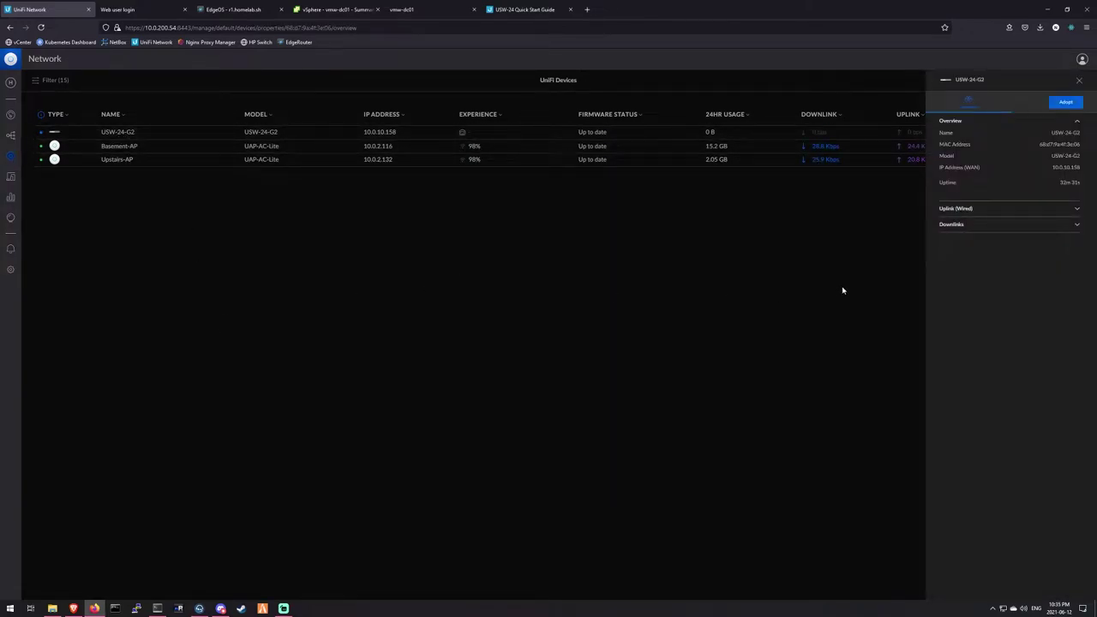
pyautogui.click(1065, 104)
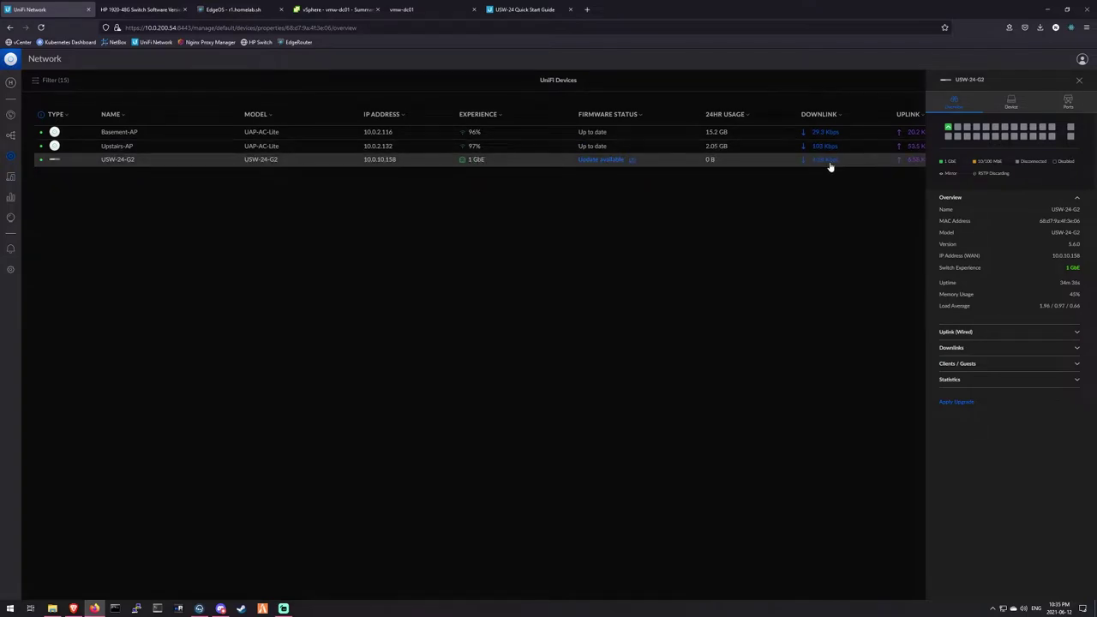
pyautogui.click(1069, 138)
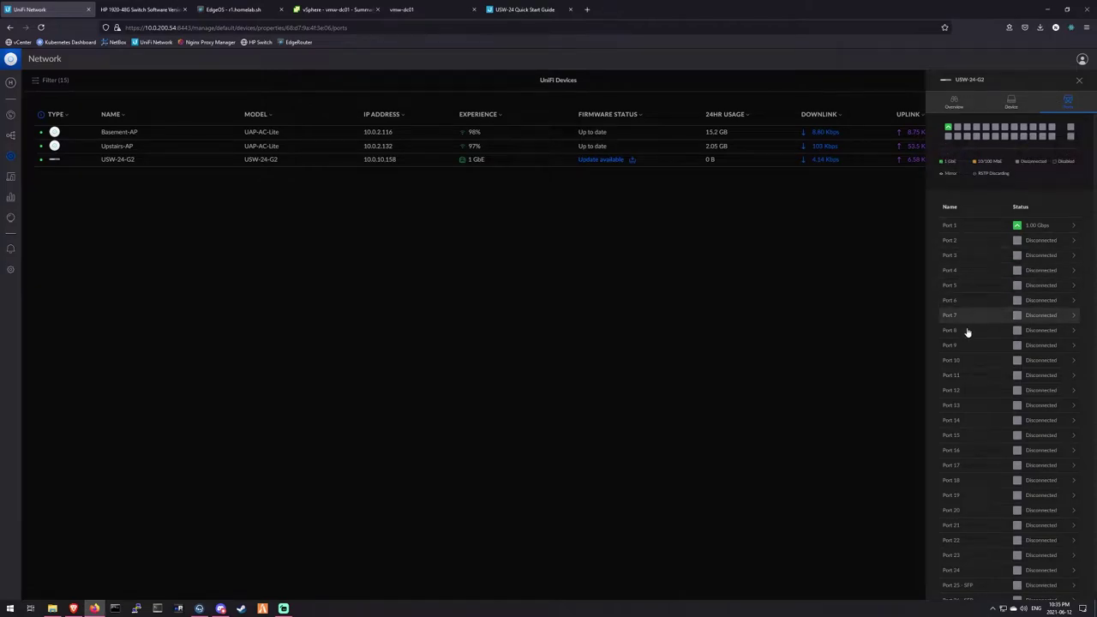
pyautogui.click(1012, 102)
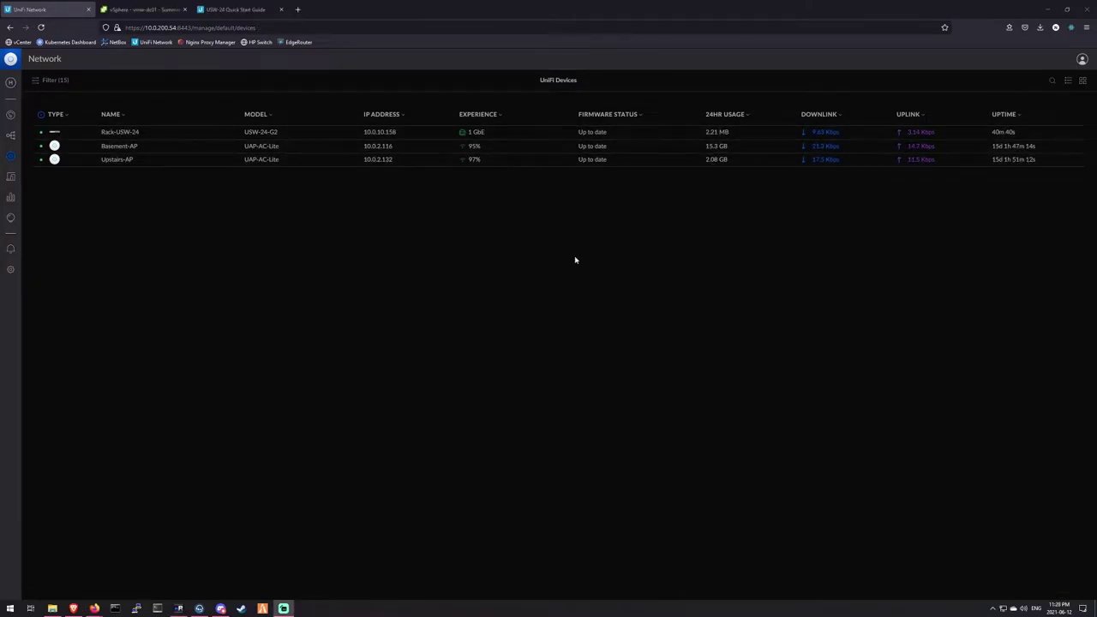
# Verify GE1/0/47 and GE1/0/48 are VLAN 10 access ports, then return to Rack-USW-24 in UniFi.
pyautogui.moveTo(633, 86); pyautogui.dragTo(339, 10)
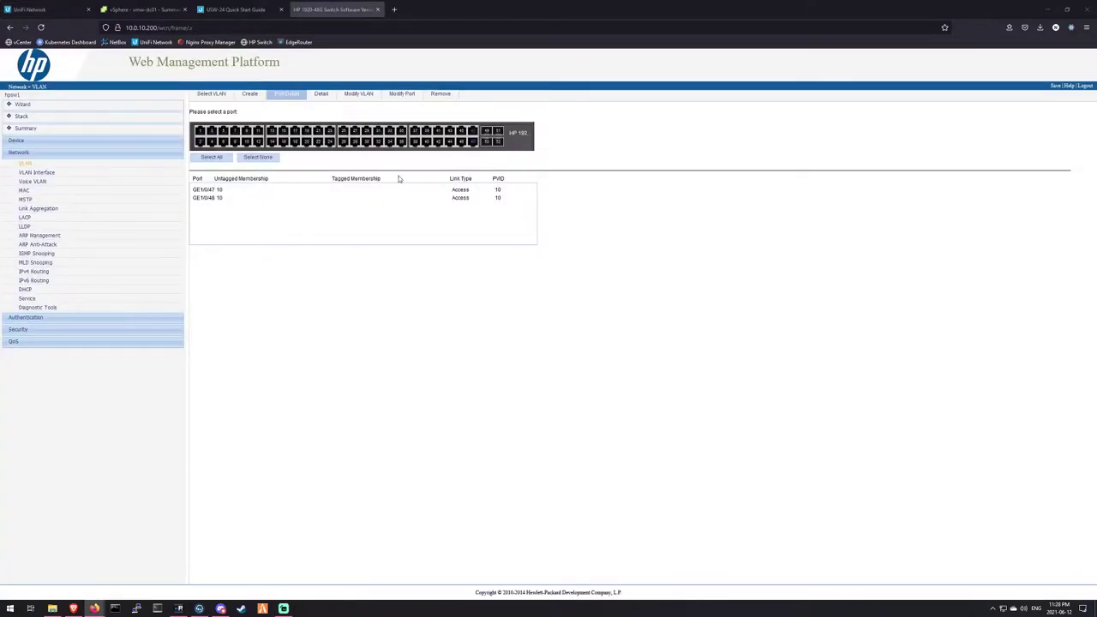
pyautogui.click(224, 14)
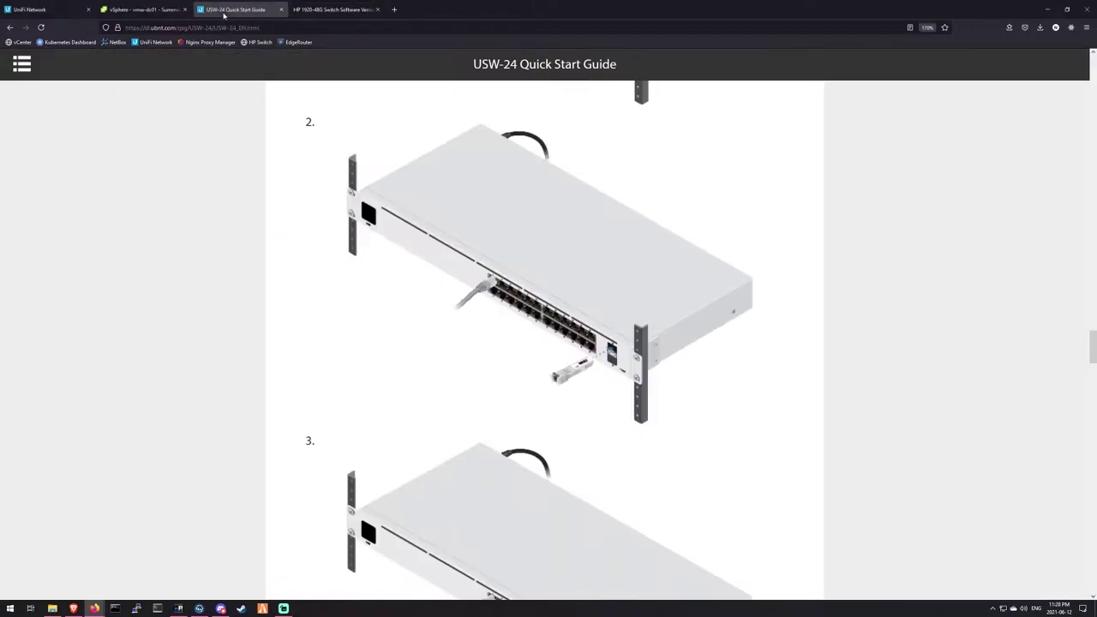
pyautogui.click(30, 10)
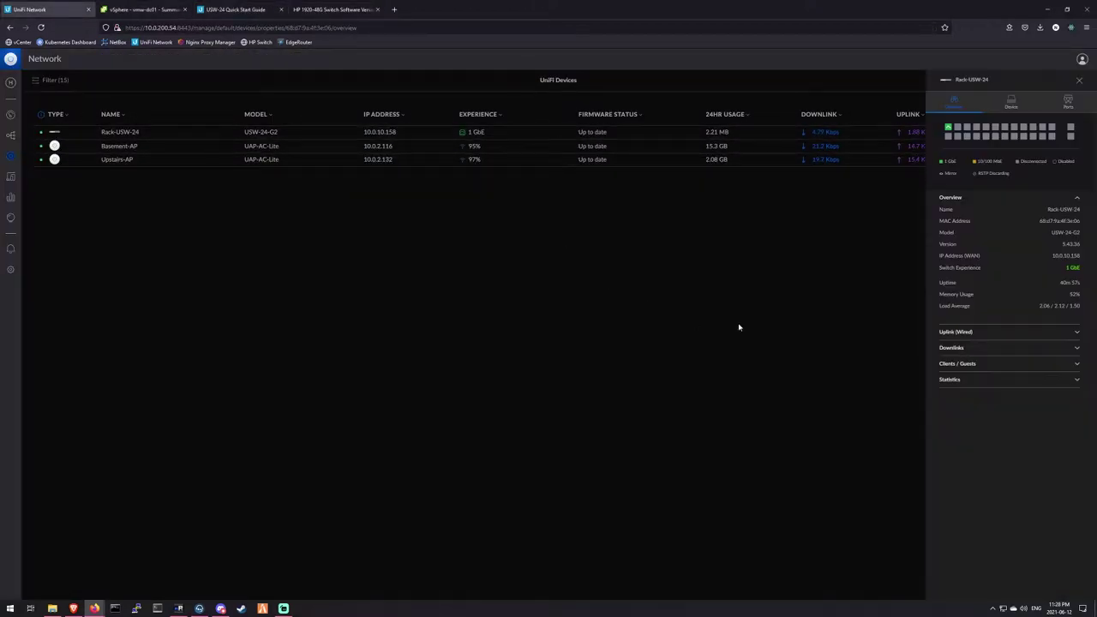
# Inspect Rack-USW-24's named ports and port 4's VMware Trunk profile, then list the switch port profiles.
pyautogui.click(980, 127)
pyautogui.scroll(-1, 1028, 295)
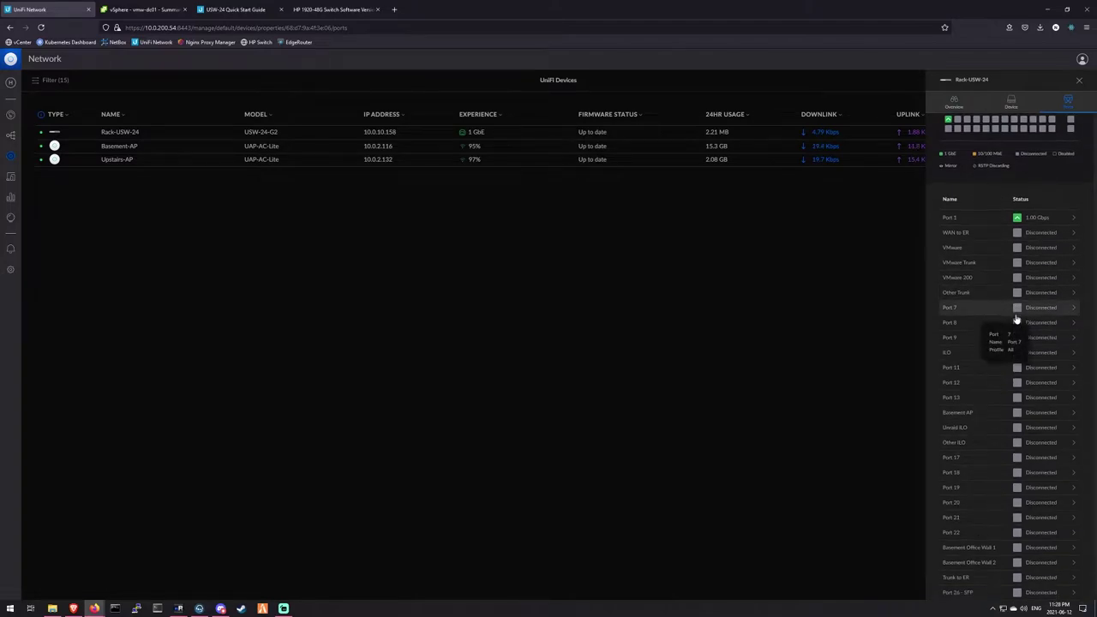
pyautogui.click(966, 262)
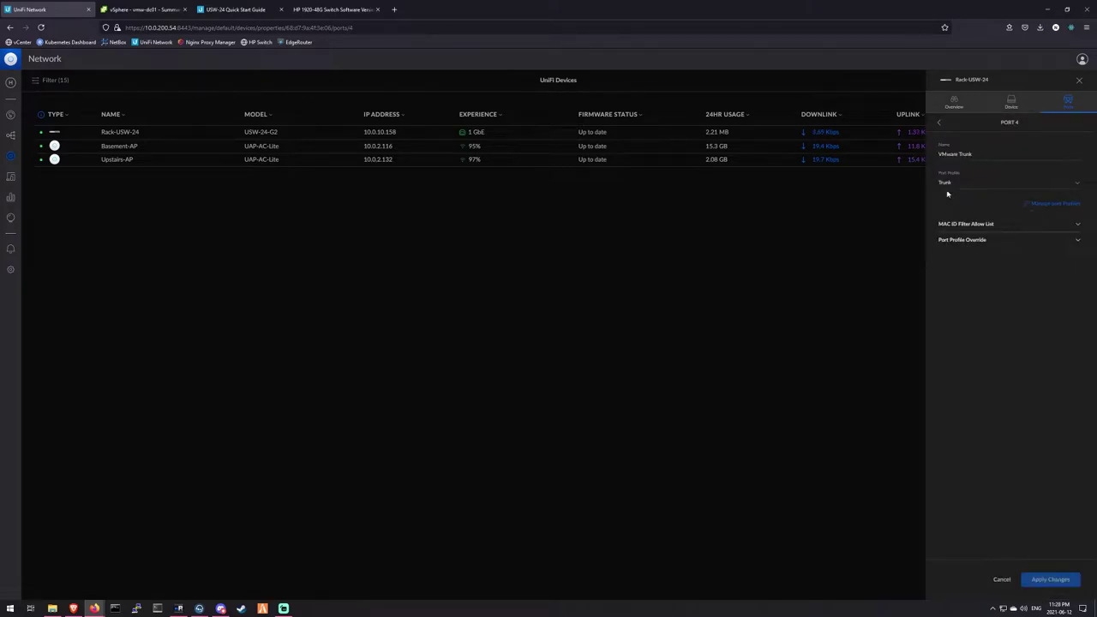
pyautogui.click(1048, 205)
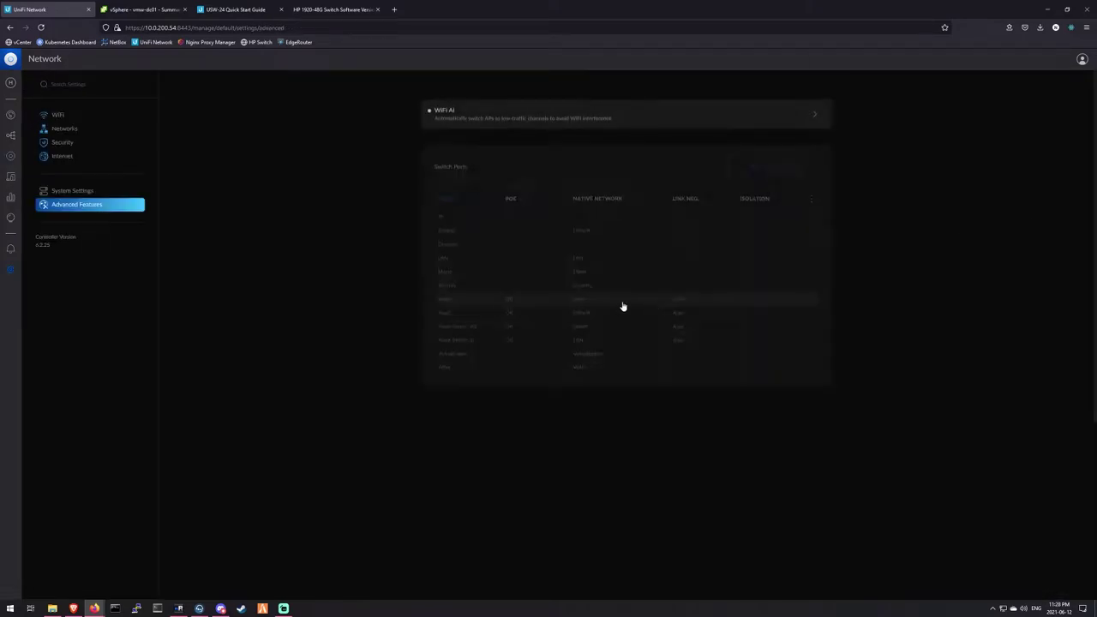
pyautogui.scroll(-1, 498, 209)
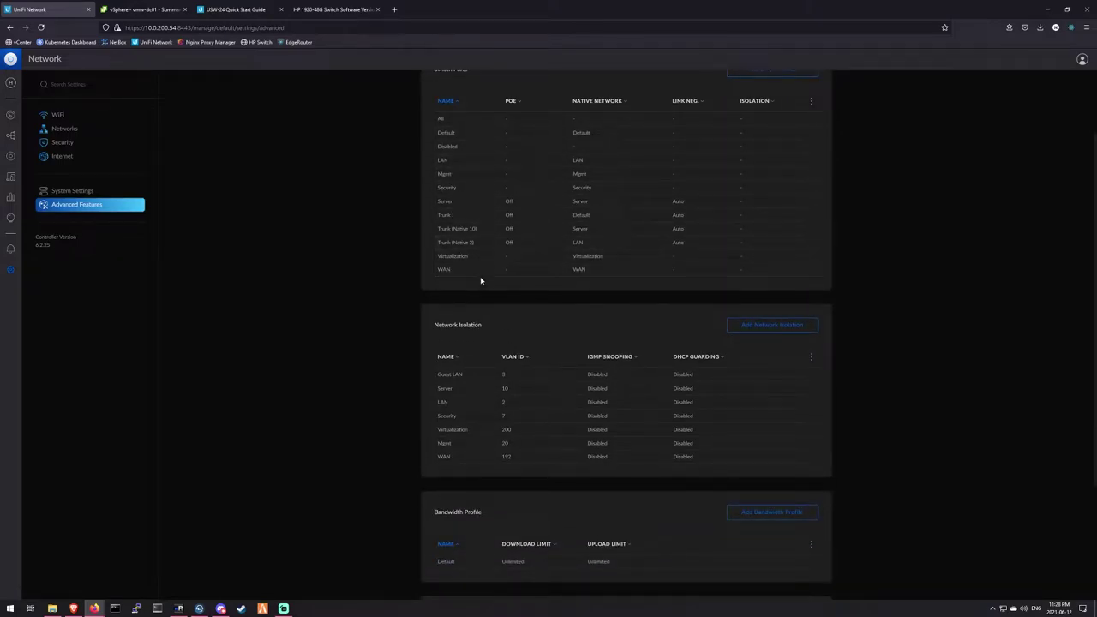
pyautogui.scroll(-1, 541, 465)
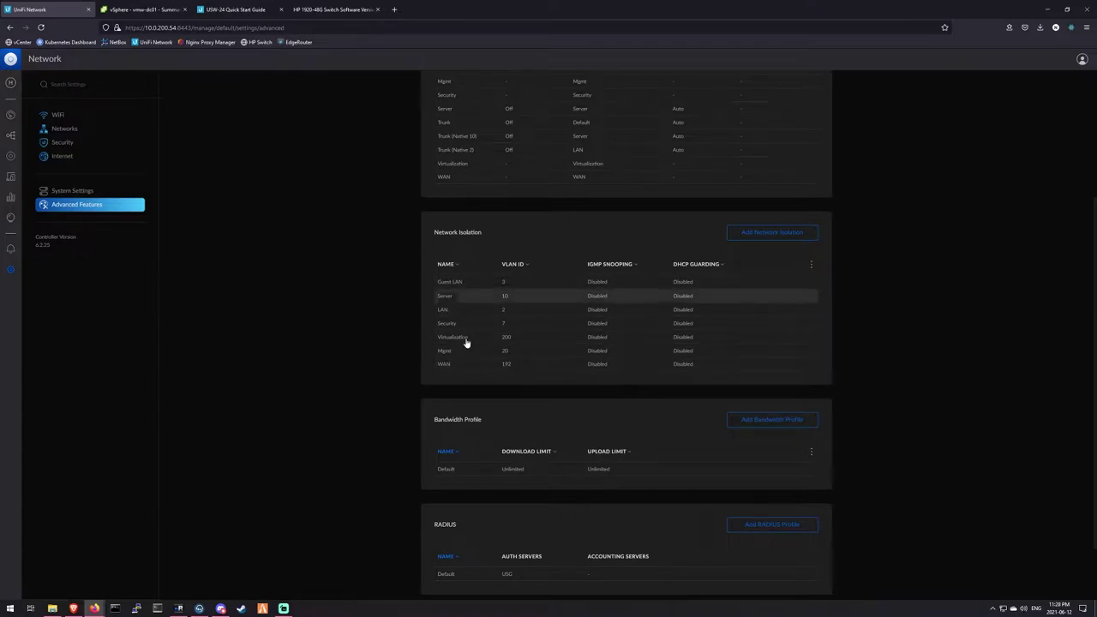
pyautogui.scroll(1, 483, 343)
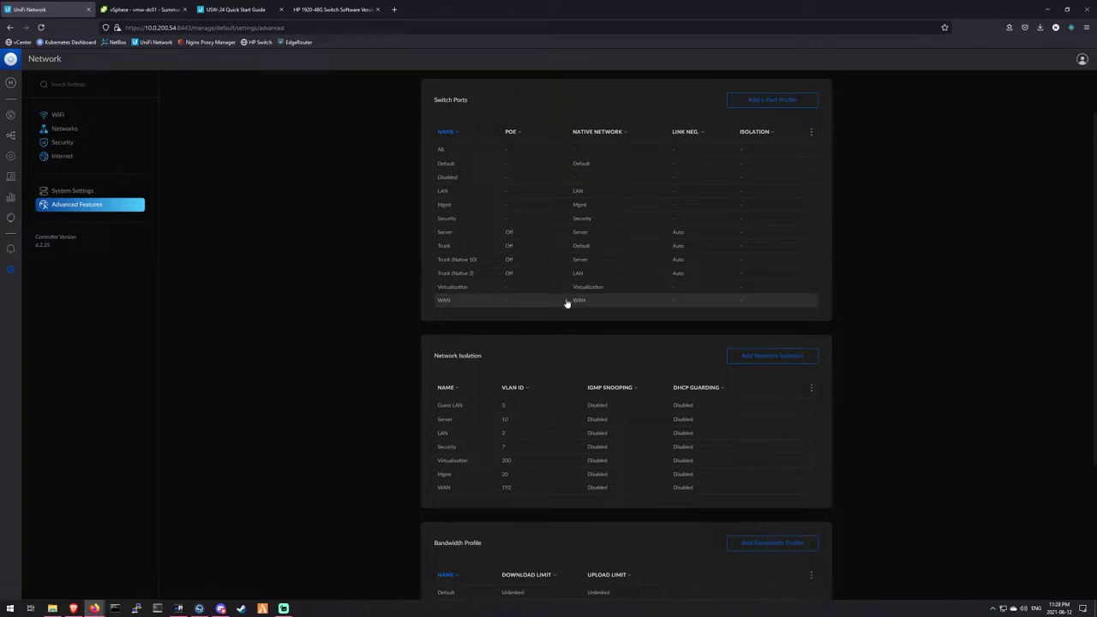
pyautogui.scroll(-4, 558, 282)
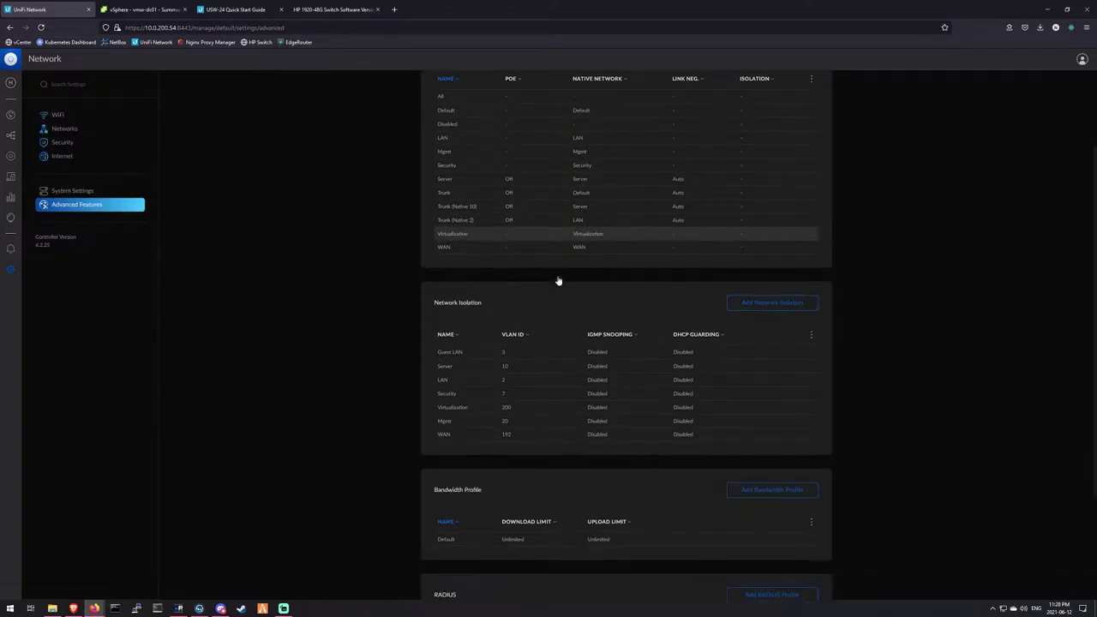
pyautogui.scroll(5, 589, 325)
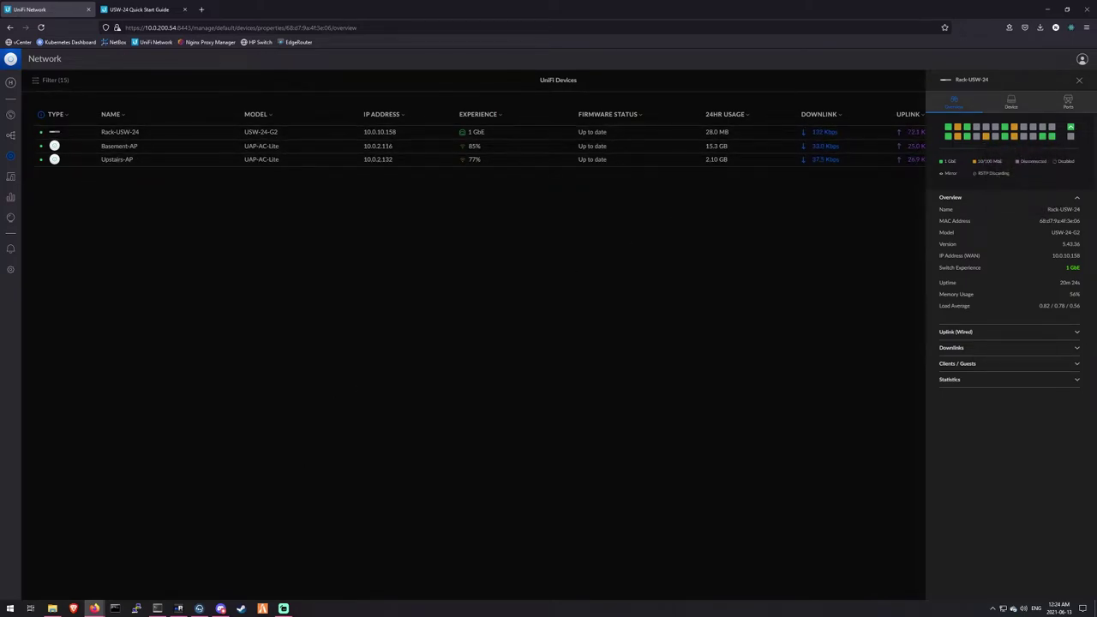
# Move to the Rack-USW SSH session in SuperPuTTY and log in with the switch username.
pyautogui.click(157, 609)
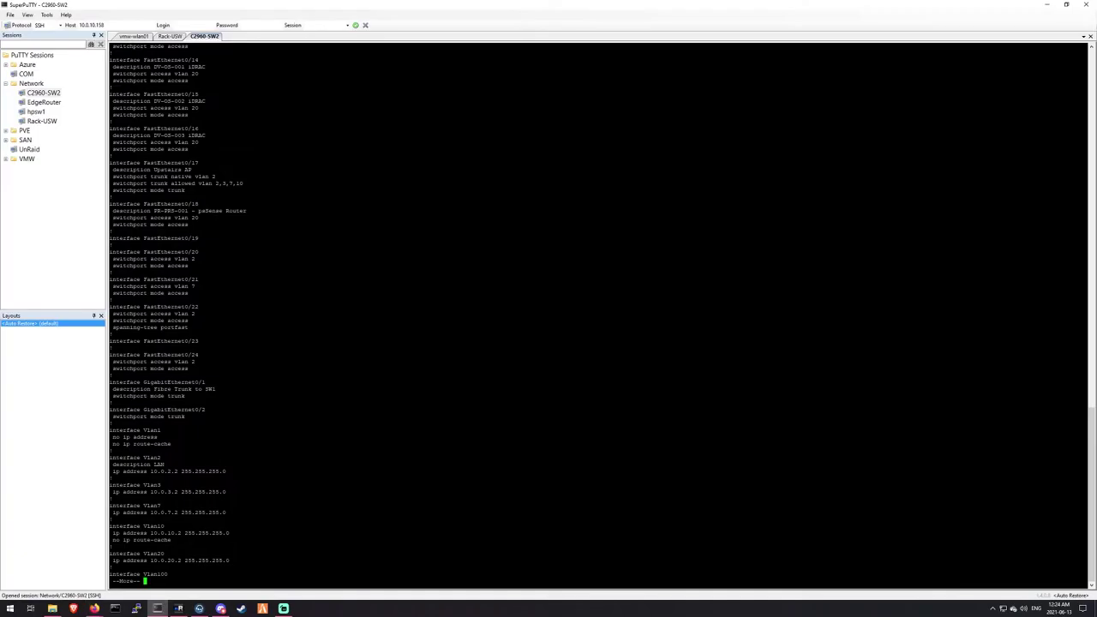
pyautogui.hotkey('ctrl', 'Tab')
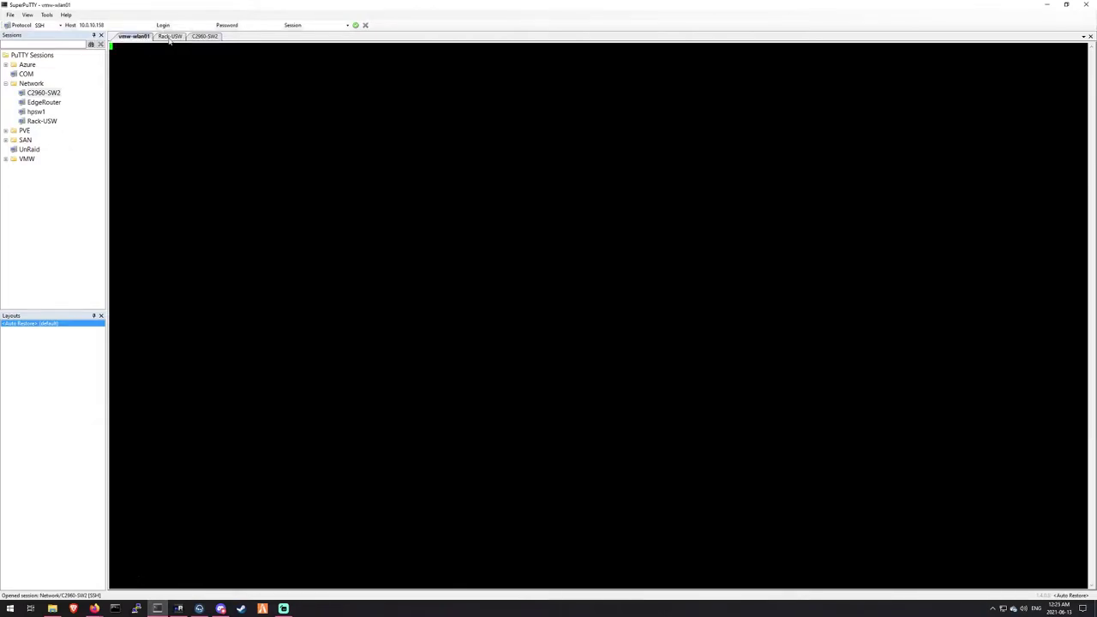
pyautogui.hotkey('ctrl', 'Tab')
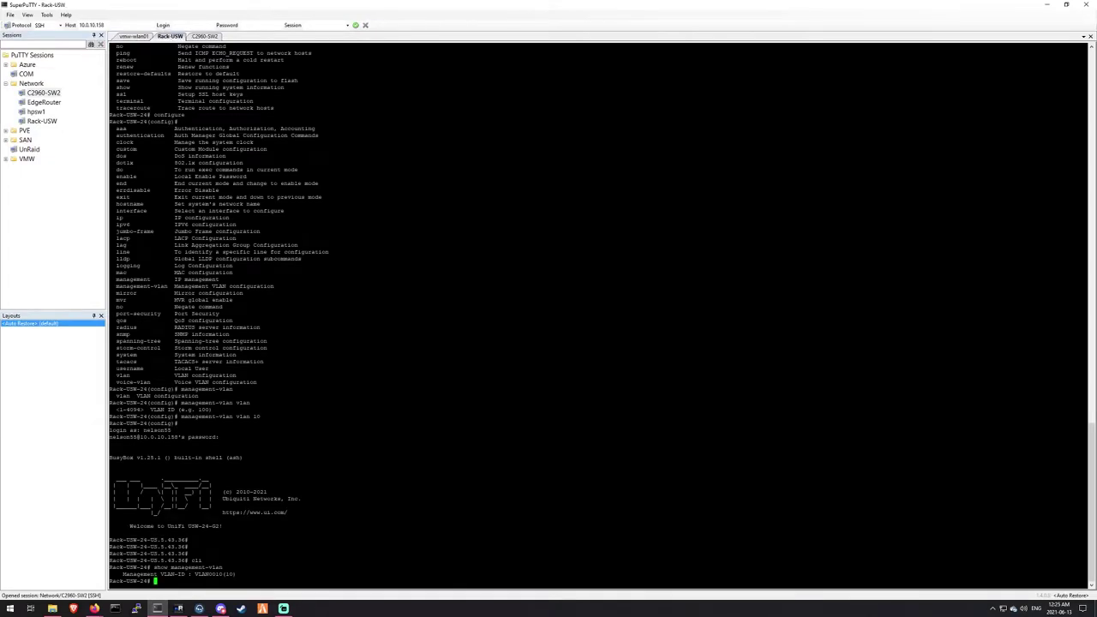
pyautogui.write('nelson55')
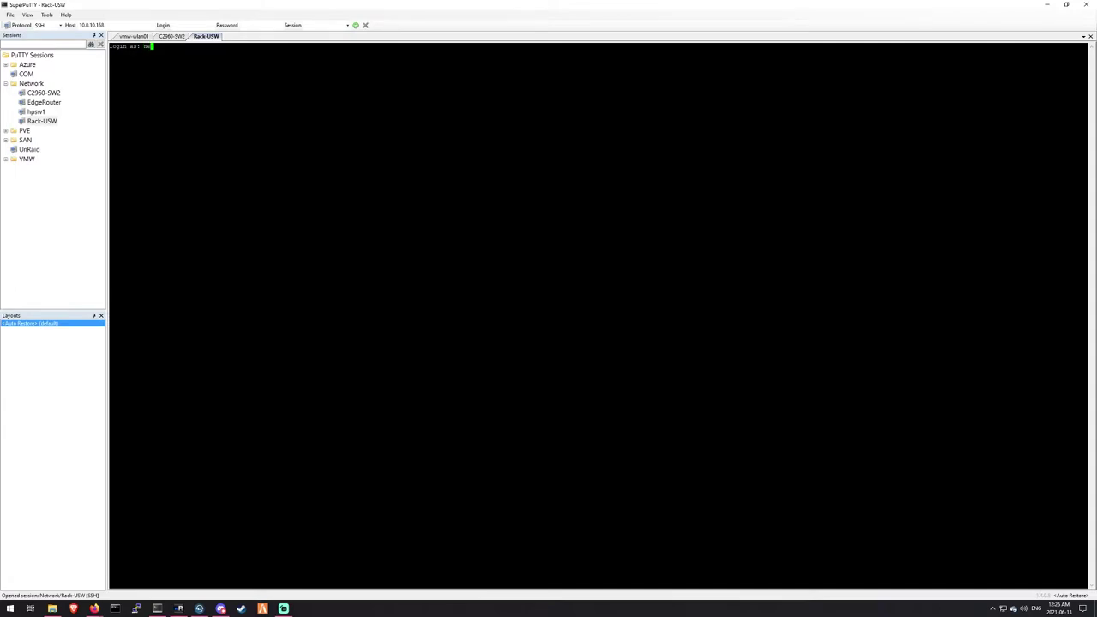
pyautogui.press('Return')
pyautogui.press('Return')
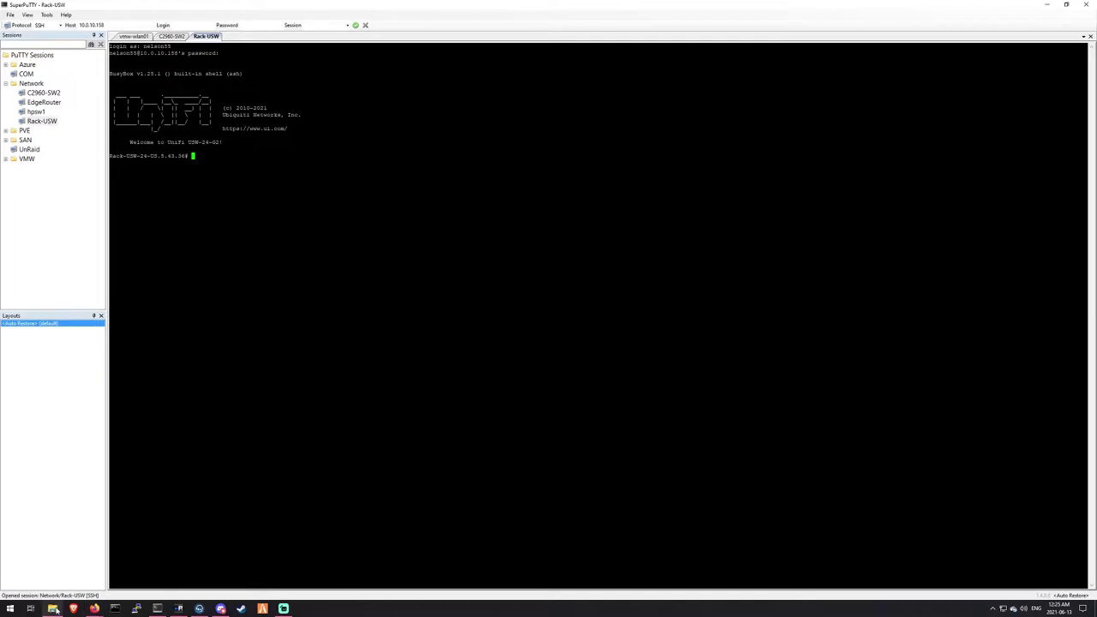
pyautogui.moveTo(103, 609)
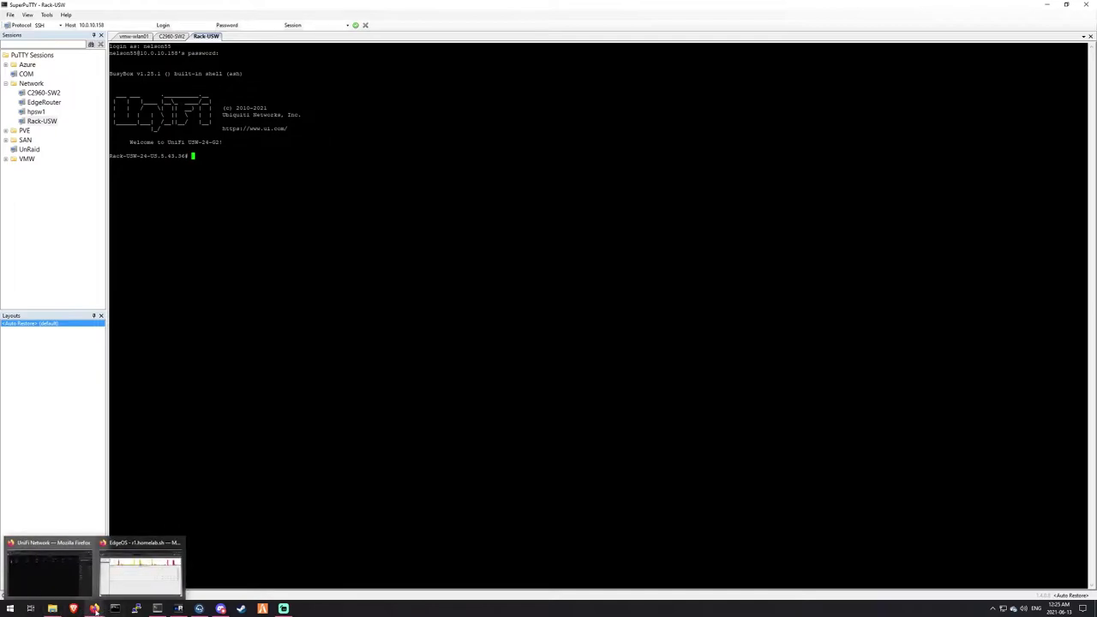
pyautogui.click(59, 583)
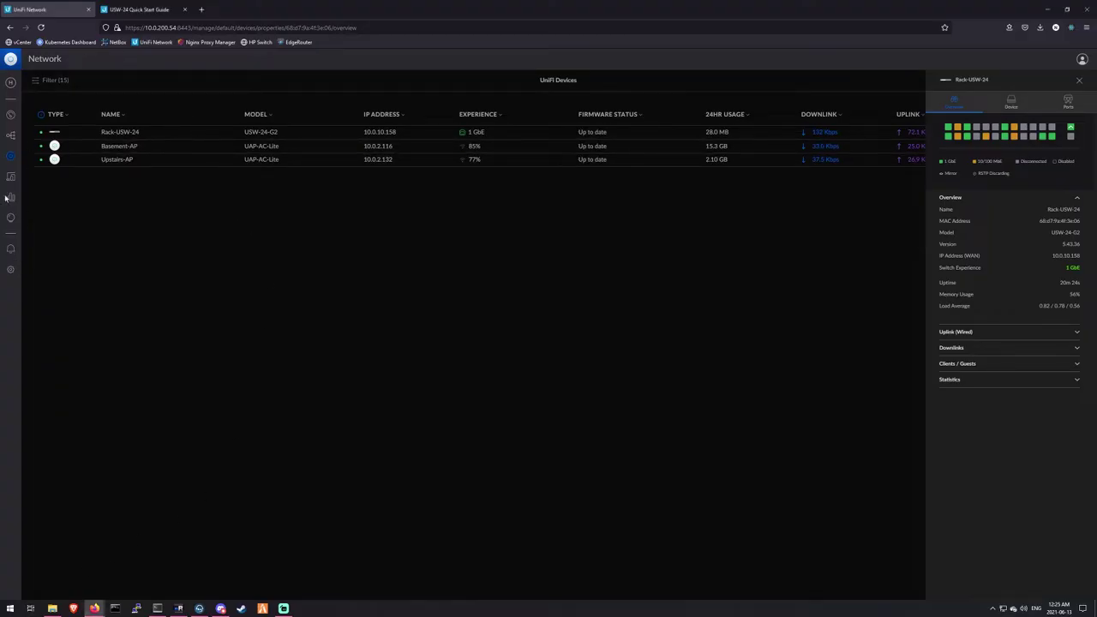
pyautogui.click(11, 271)
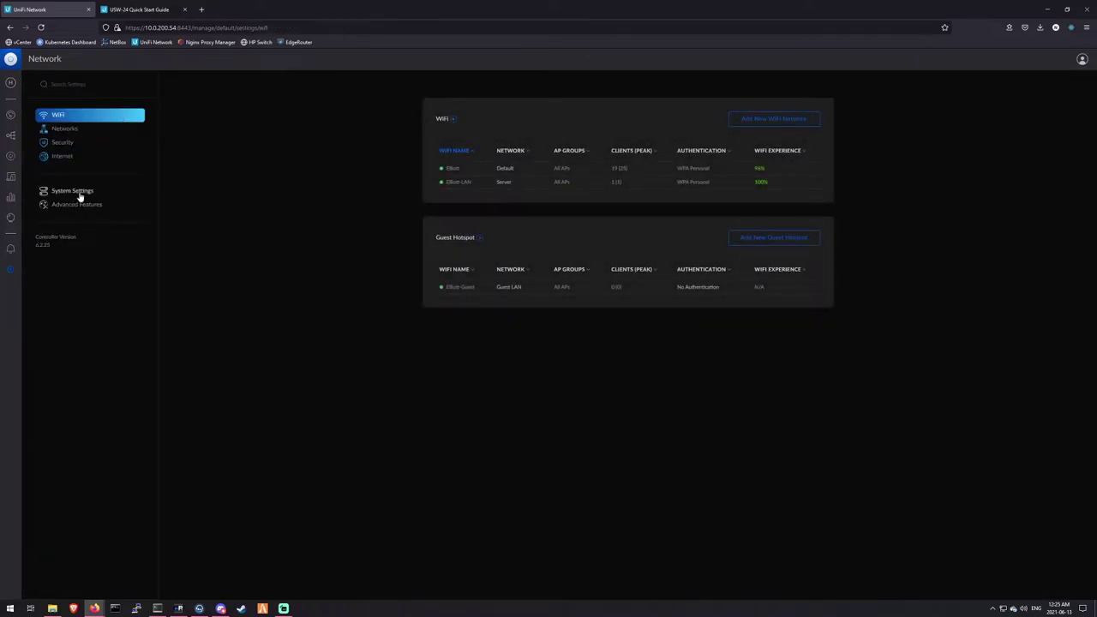
pyautogui.click(79, 191)
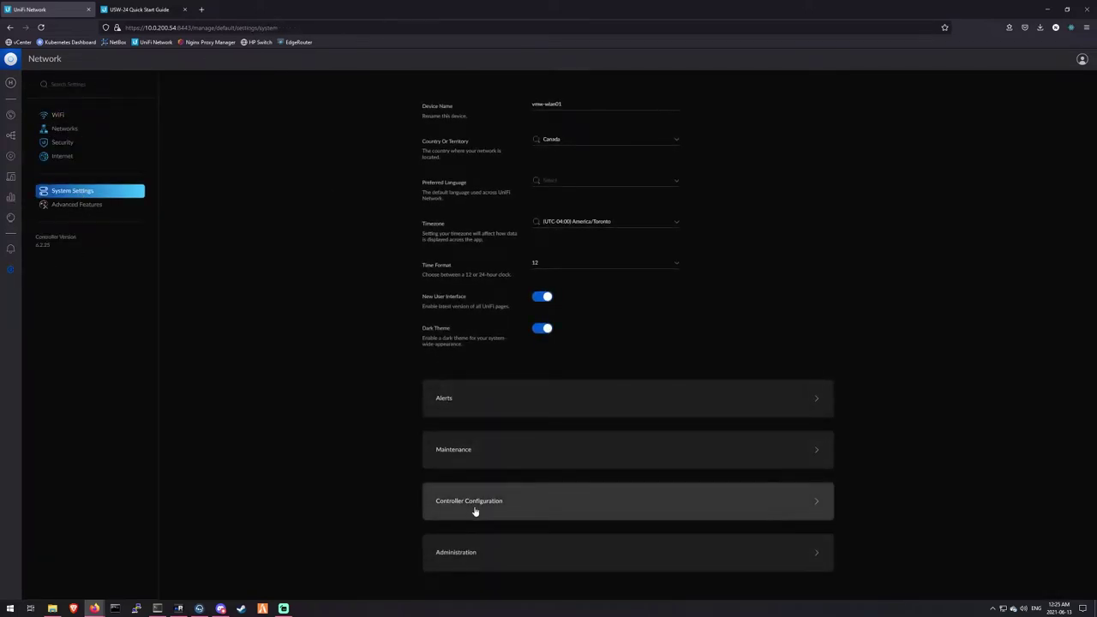
pyautogui.click(527, 511)
pyautogui.scroll(-3, 509, 440)
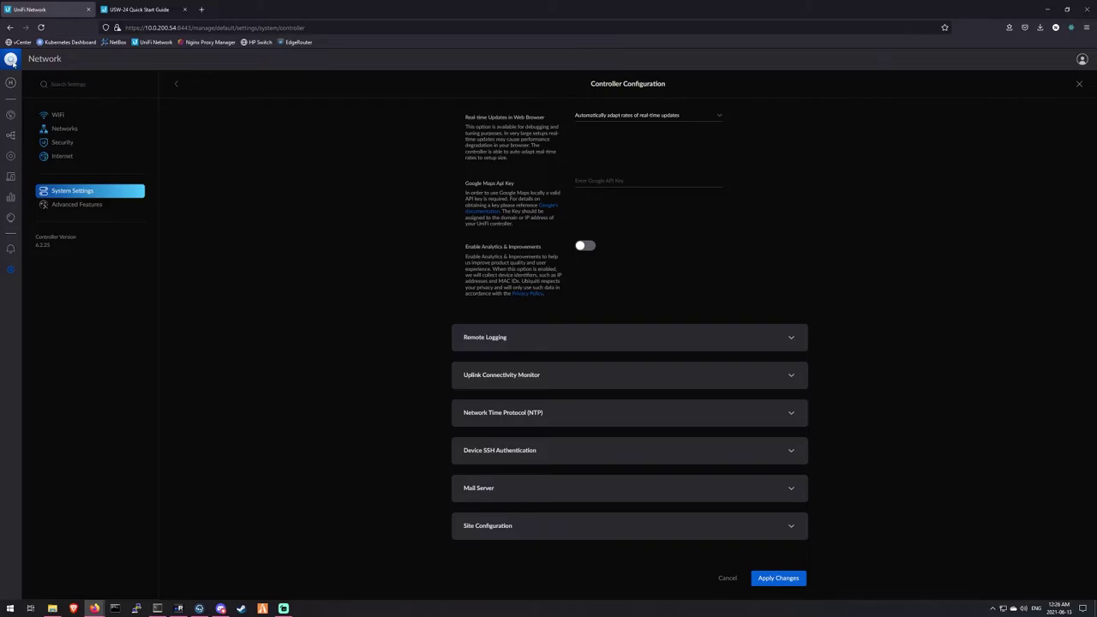
pyautogui.click(157, 608)
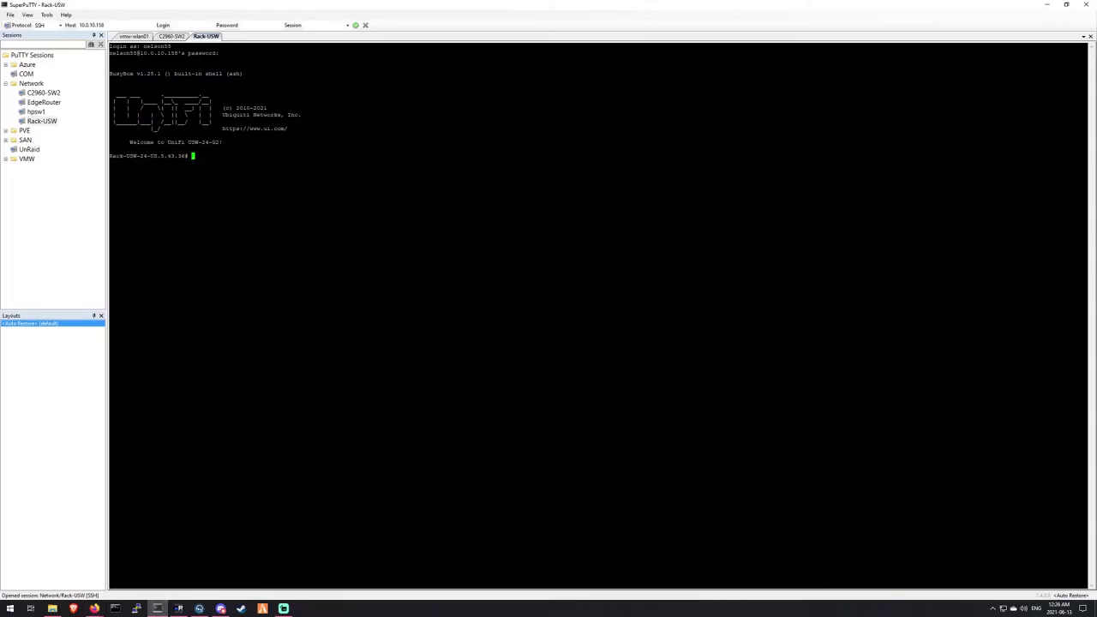
# Run help, try telnet localhost, and list all available shell commands.
pyautogui.press('Return')
pyautogui.press('Return')
pyautogui.write('help')
pyautogui.press('Return')
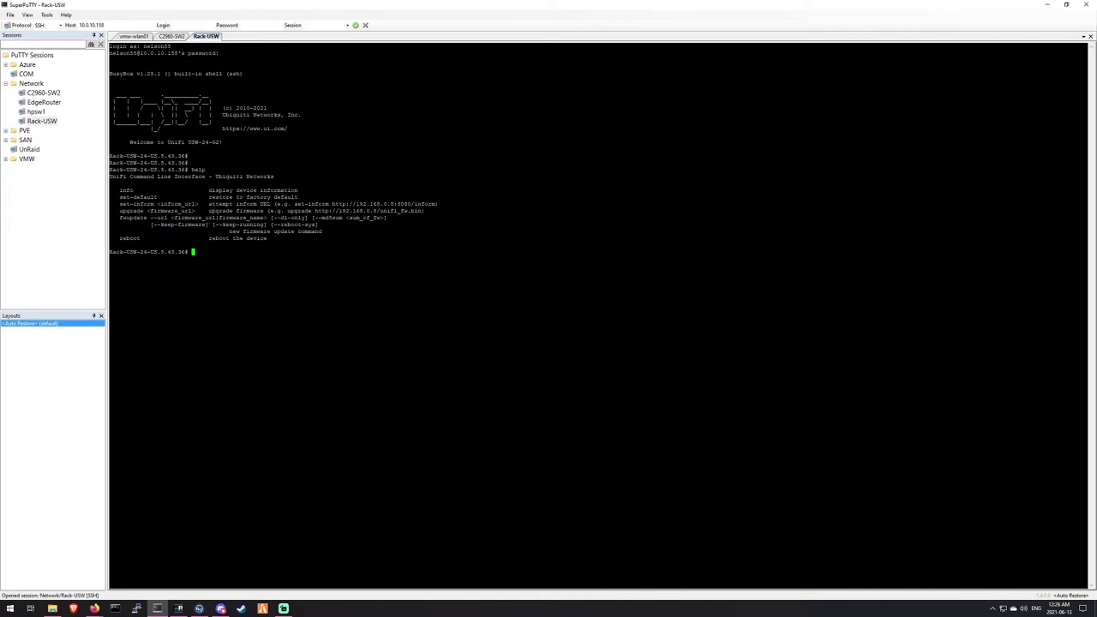
pyautogui.write('telnet localhost')
pyautogui.press('Return')
pyautogui.press('Tab')
pyautogui.press('Tab')
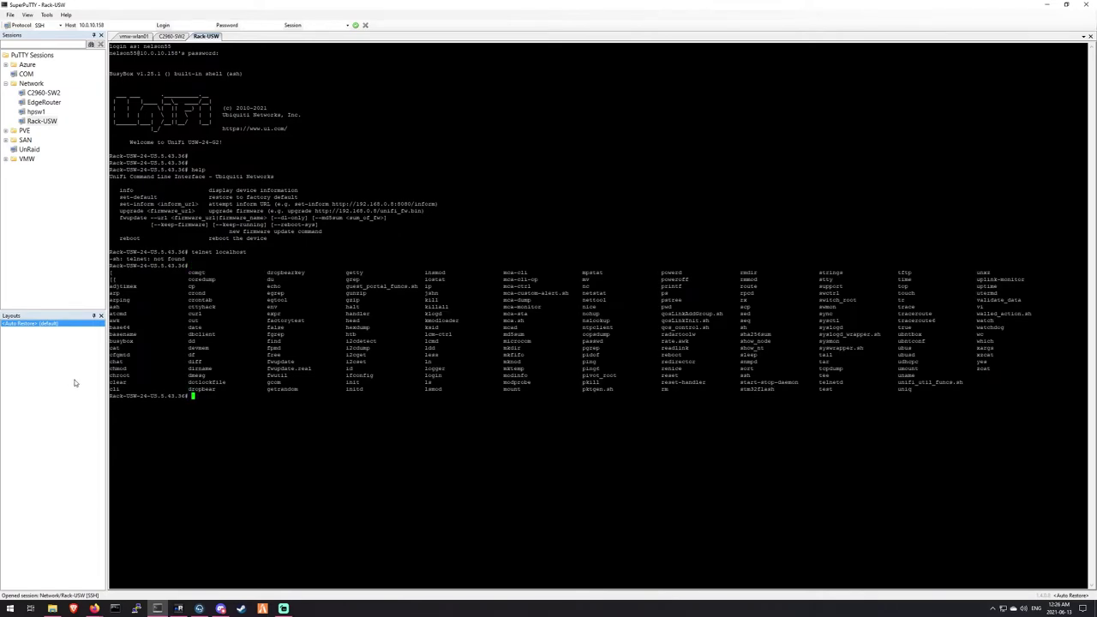
# Copy and run cli to enter the switch CLI, list its commands, and type show management vlan.
pyautogui.moveTo(111, 388); pyautogui.dragTo(133, 388)
pyautogui.click(128, 388)
pyautogui.write('cli')
pyautogui.press('Return')
pyautogui.press('Return')
pyautogui.press('Return')
pyautogui.press('?')
pyautogui.press('?')
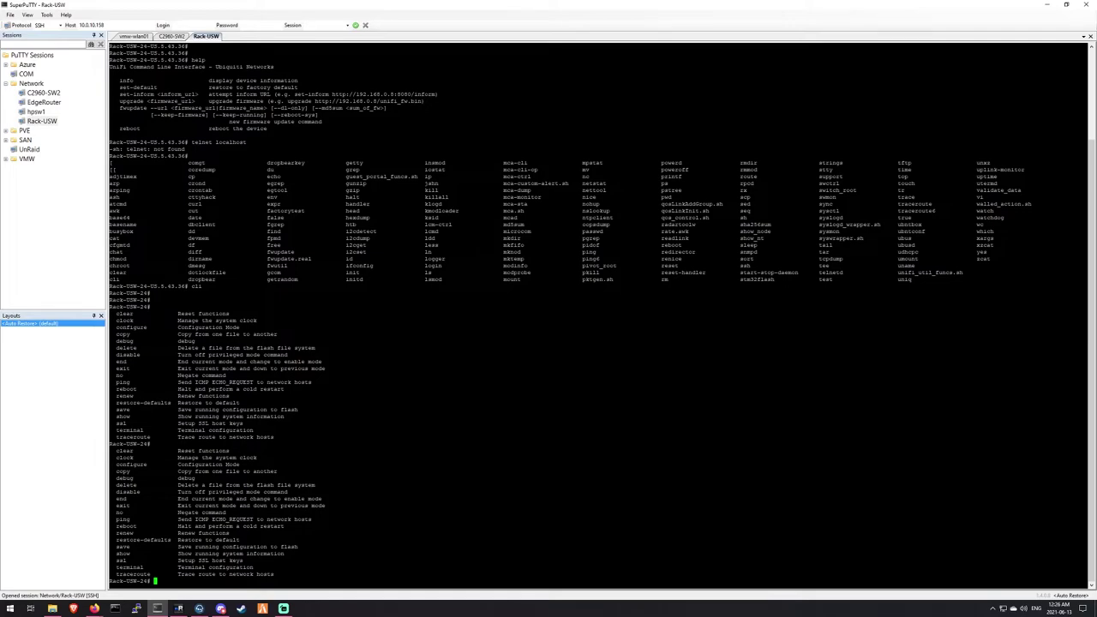
pyautogui.write('sho')
pyautogui.write('w management ')
pyautogui.write('vlan')
# Show the management VLAN (10) and enter the switch's configuration mode.
pyautogui.press('Return')
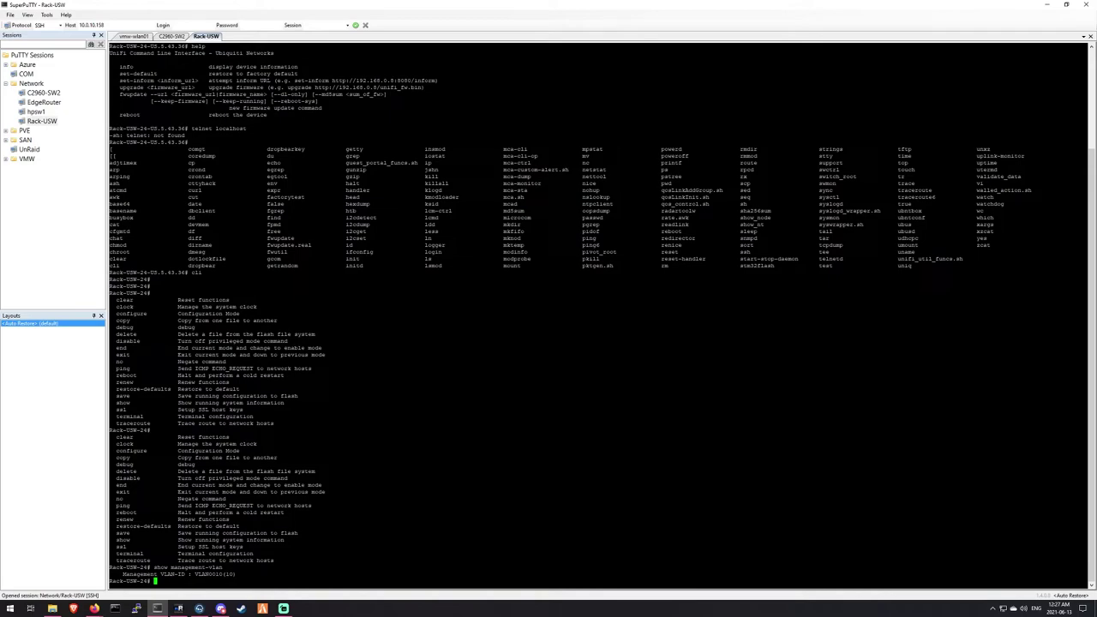
pyautogui.write('configure')
pyautogui.press('Return')
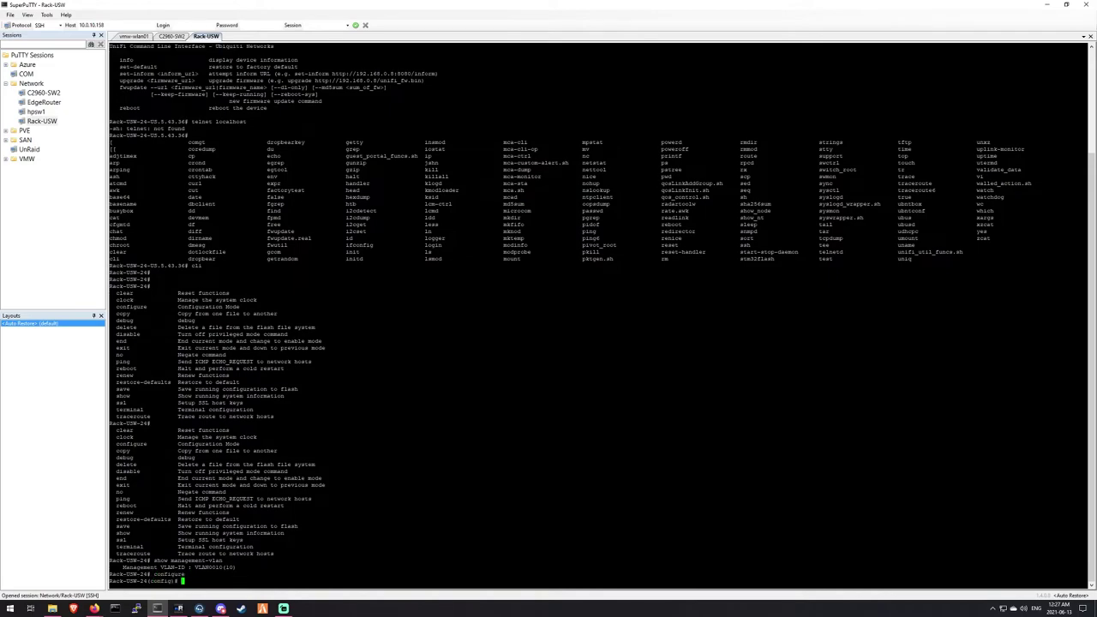
# List the management-vlan command's options, then erase the draft vlan 10 command.
pyautogui.write('management-vlan')
pyautogui.press('BackSpace')
pyautogui.press('?')
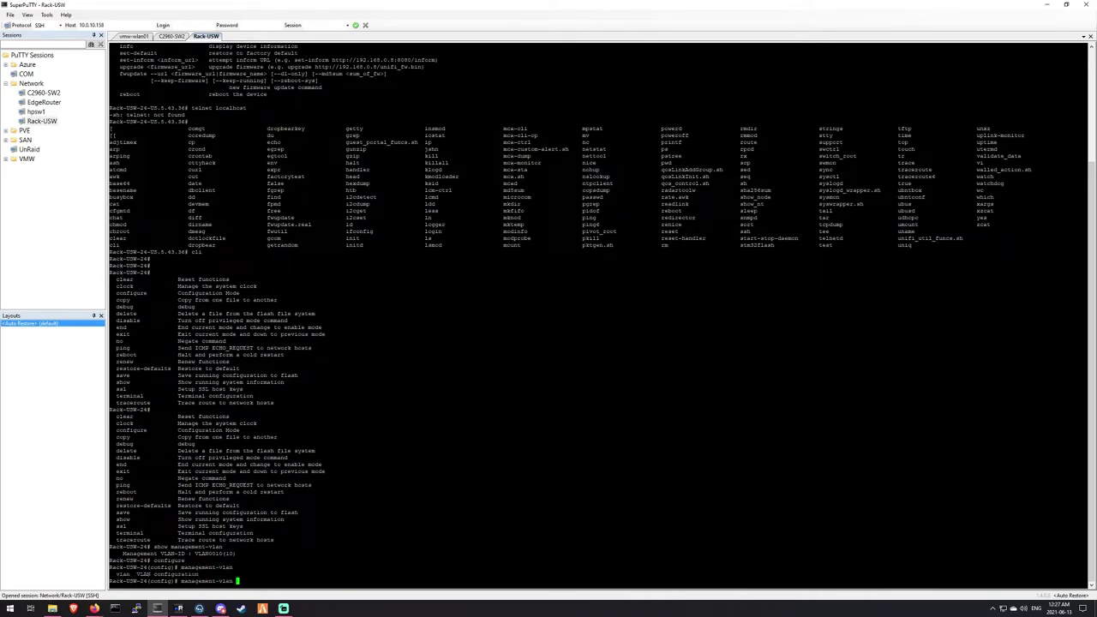
pyautogui.write('vlan 10')
pyautogui.press('BackSpace')
pyautogui.press('BackSpace')
pyautogui.press('BackSpace')
pyautogui.press('BackSpace')
pyautogui.press('BackSpace')
pyautogui.press('BackSpace')
pyautogui.press('BackSpace')
pyautogui.press('BackSpace')
pyautogui.press('BackSpace')
pyautogui.press('BackSpace')
pyautogui.press('BackSpace')
pyautogui.press('BackSpace')
pyautogui.press('BackSpace')
pyautogui.press('BackSpace')
pyautogui.press('BackSpace')
pyautogui.press('BackSpace')
pyautogui.press('BackSpace')
pyautogui.press('BackSpace')
pyautogui.press('BackSpace')
pyautogui.press('BackSpace')
# Return to UniFi Devices without saving settings and inspect Rack-USW-24's port 25 trunk uplink.
pyautogui.moveTo(95, 608)
pyautogui.click(45, 566)
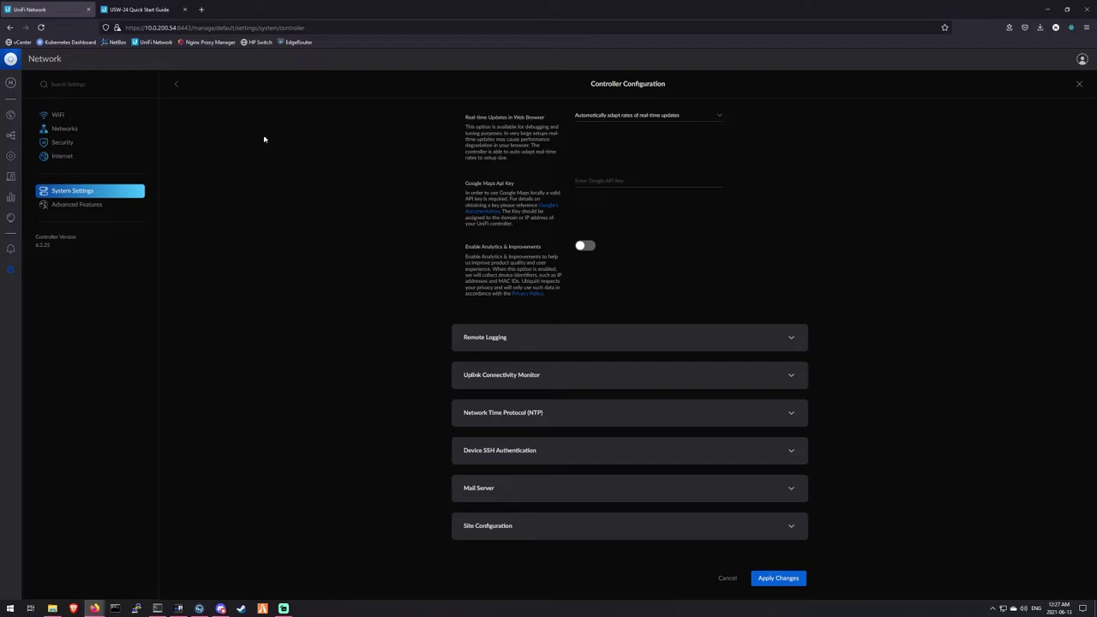
pyautogui.click(9, 159)
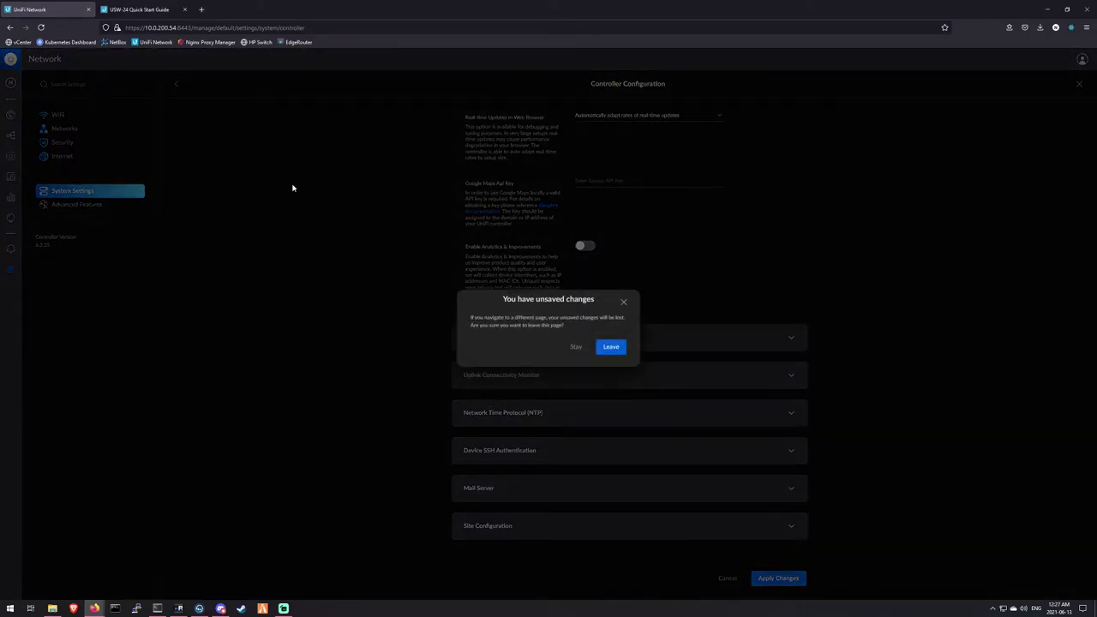
pyautogui.click(609, 345)
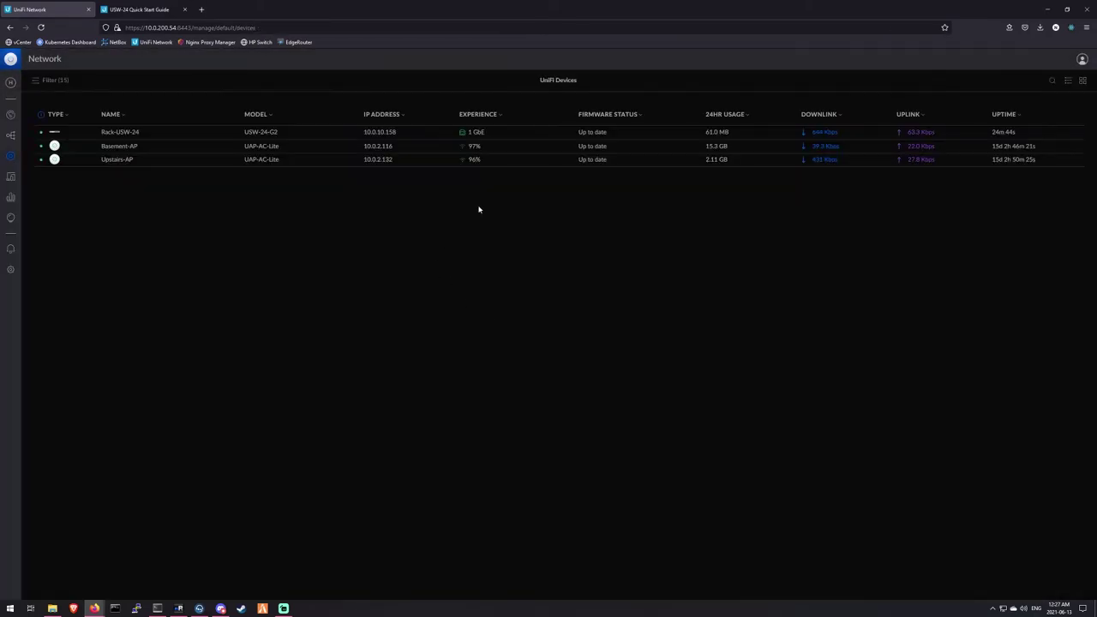
pyautogui.click(549, 136)
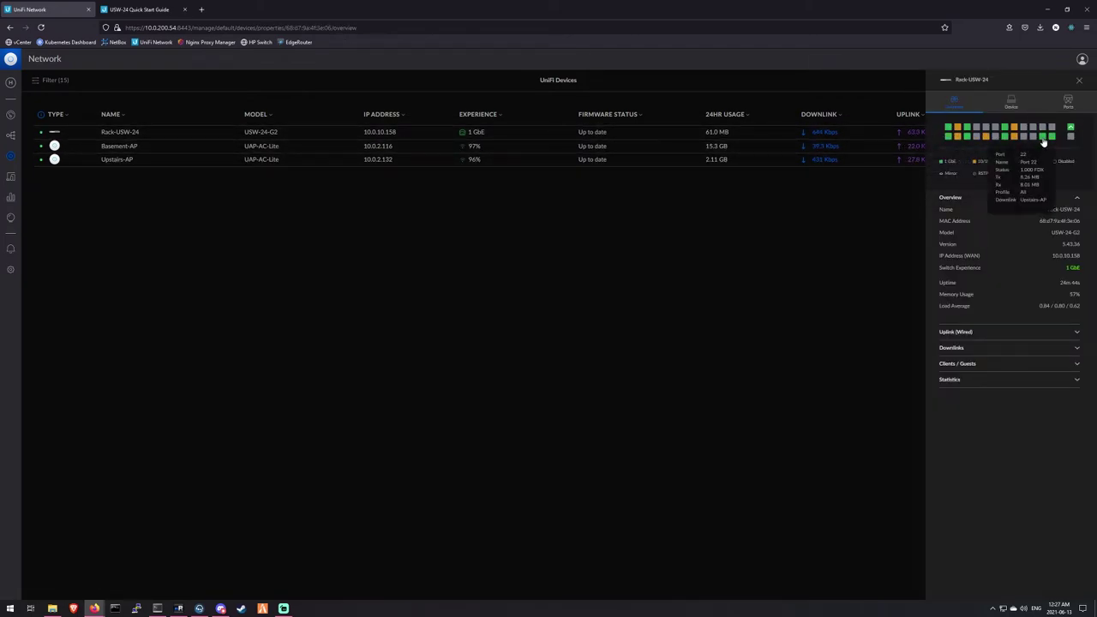
pyautogui.moveTo(1070, 132)
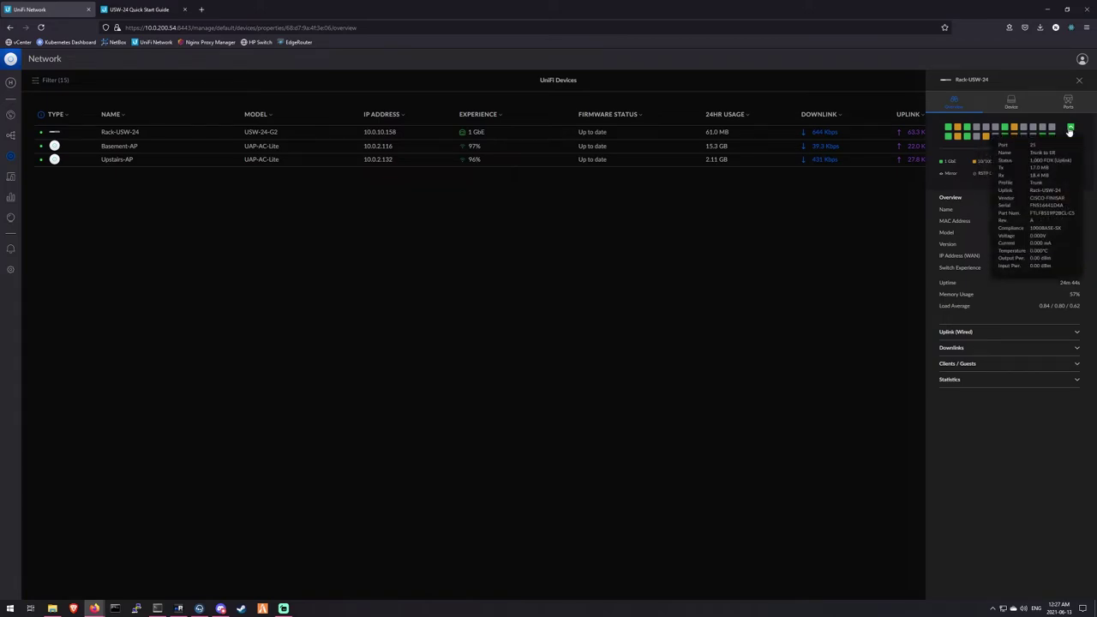